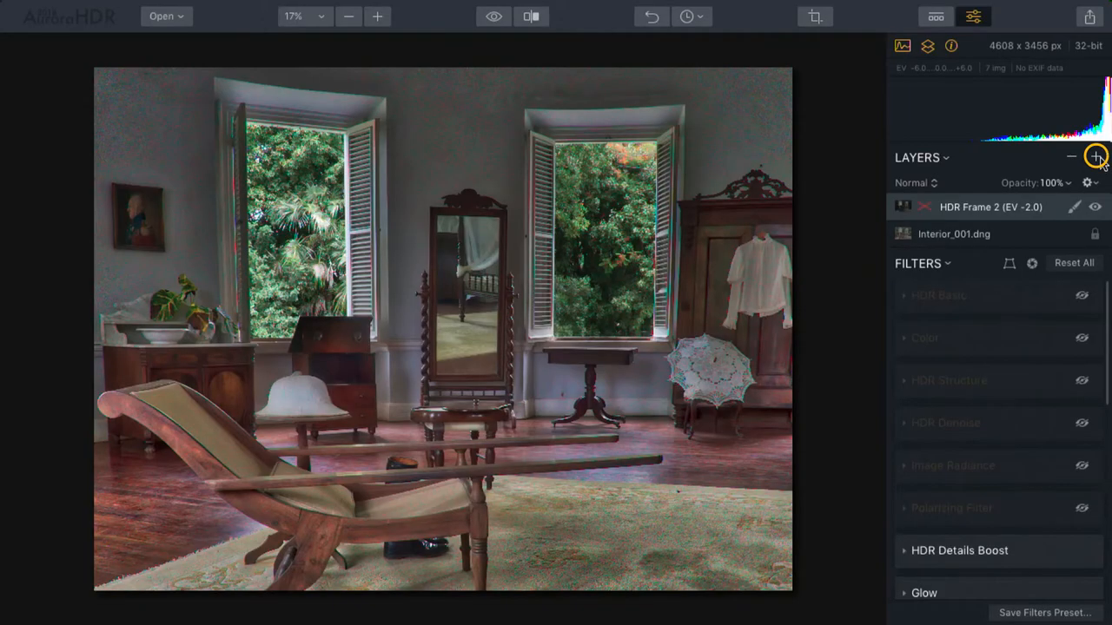
# Step: Show the list of new layer kinds from the Layers panel's + button
pyautogui.click(1096, 157)
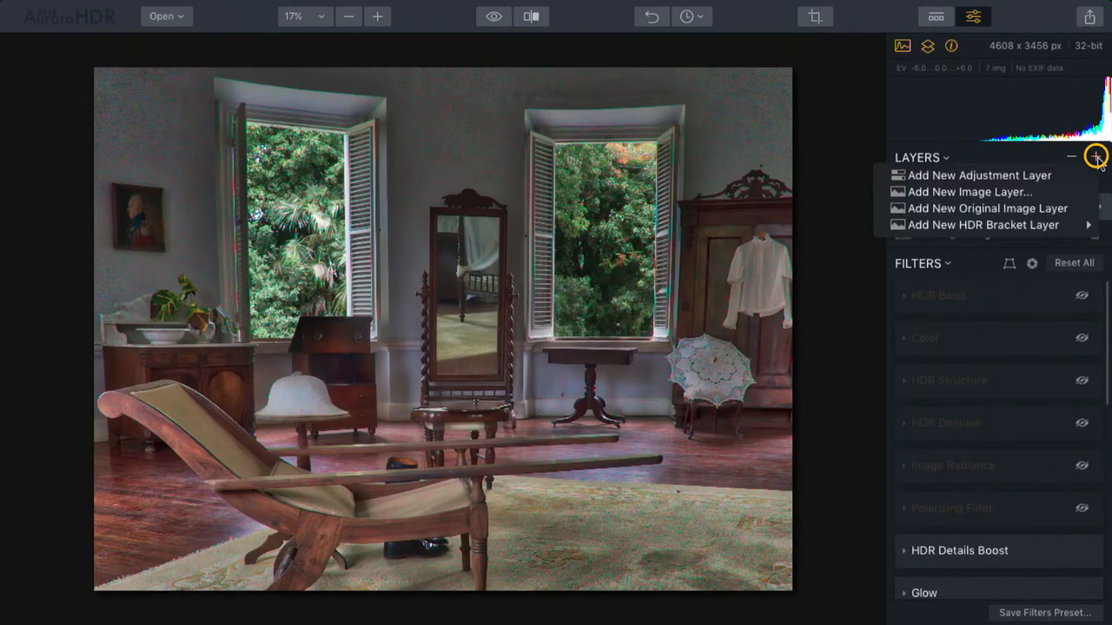
# Step: Add adjustment Layer 1 with Image Radiance amount raised to 57
pyautogui.click(1034, 179)
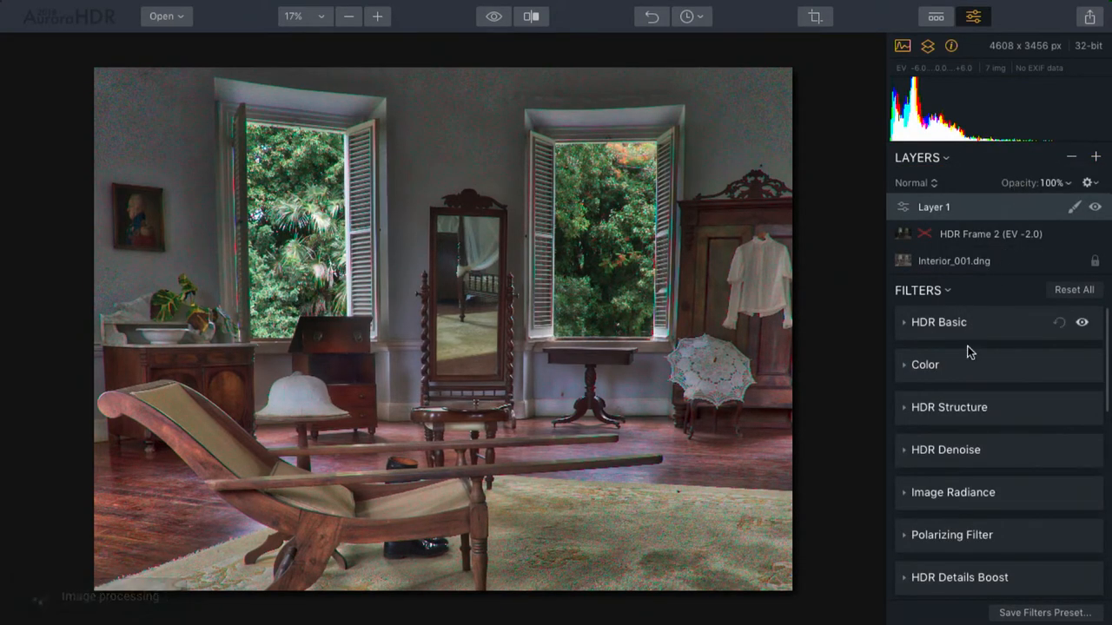
pyautogui.moveTo(991, 392)
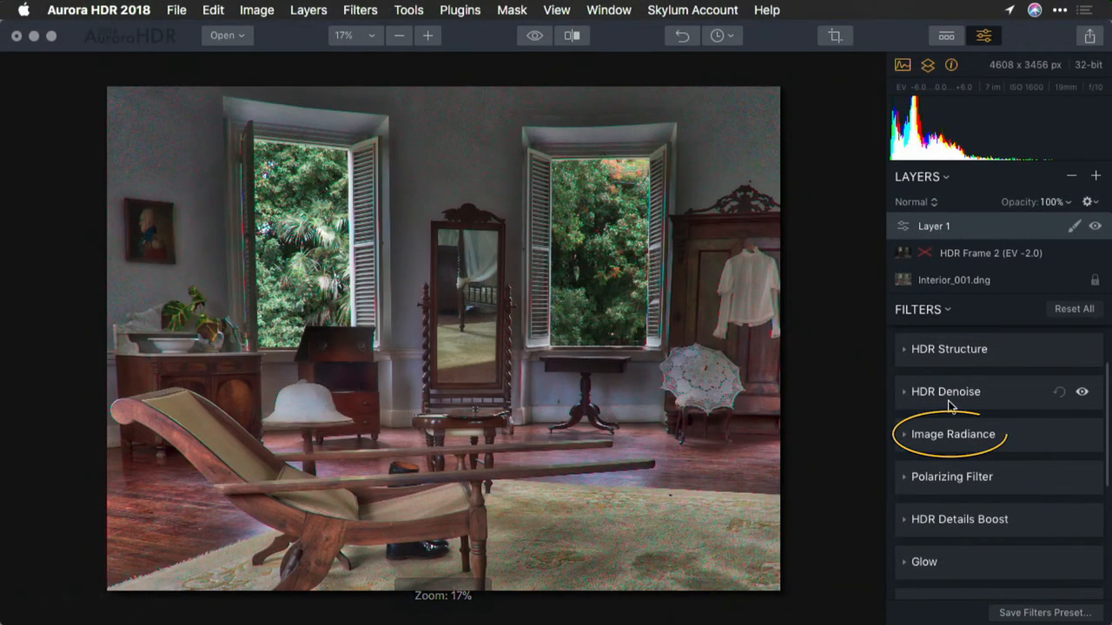
pyautogui.click(905, 437)
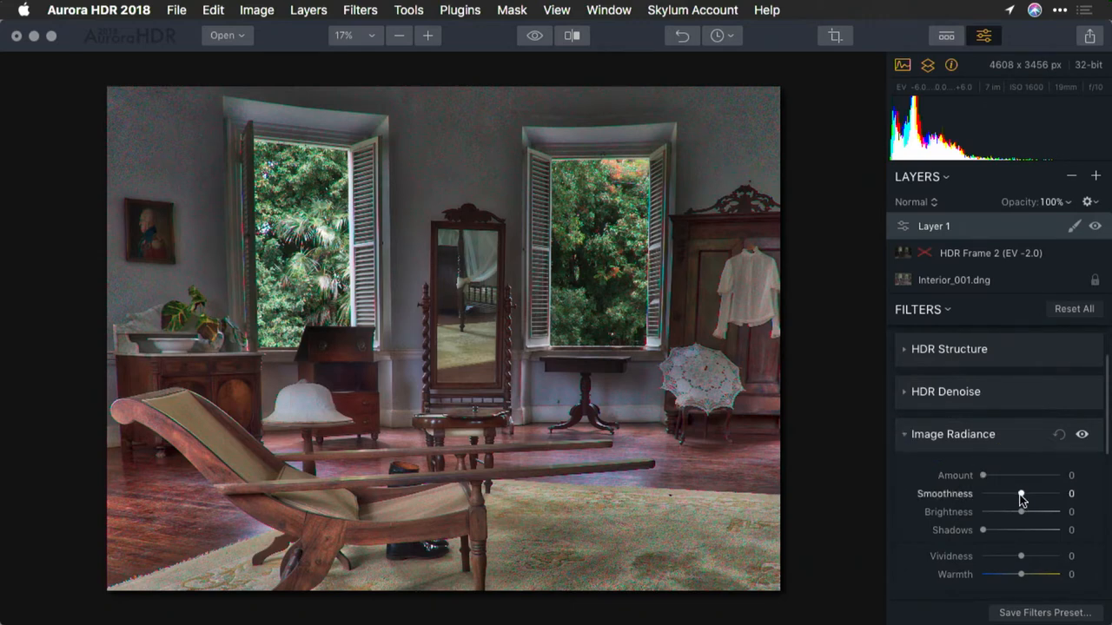
pyautogui.moveTo(983, 475); pyautogui.dragTo(1017, 475)
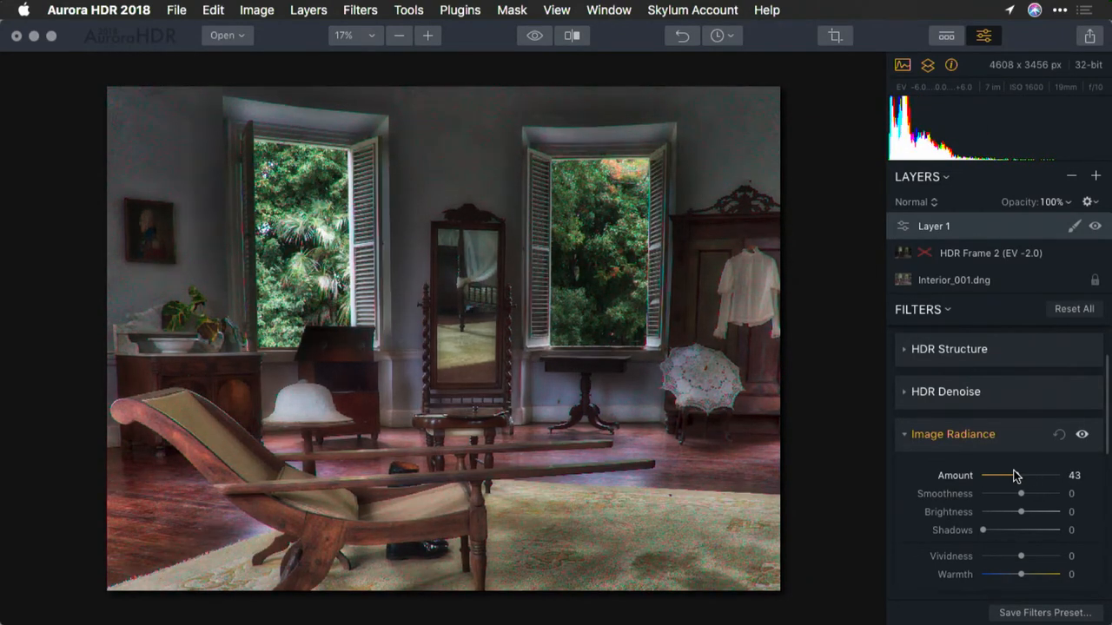
pyautogui.moveTo(1017, 475); pyautogui.dragTo(1027, 475)
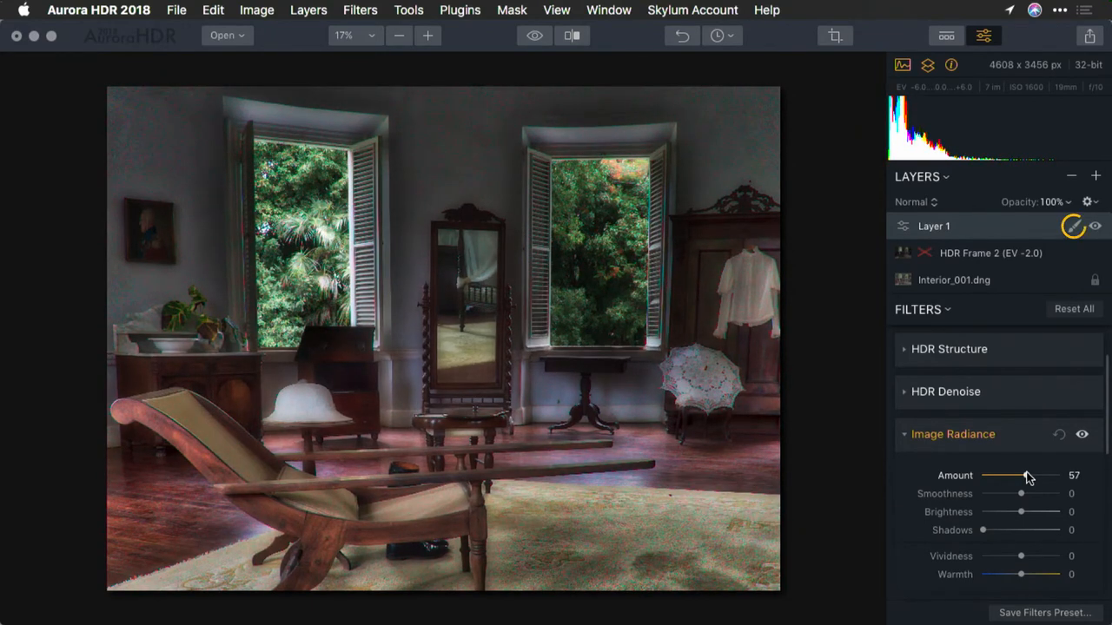
pyautogui.moveTo(1073, 226)
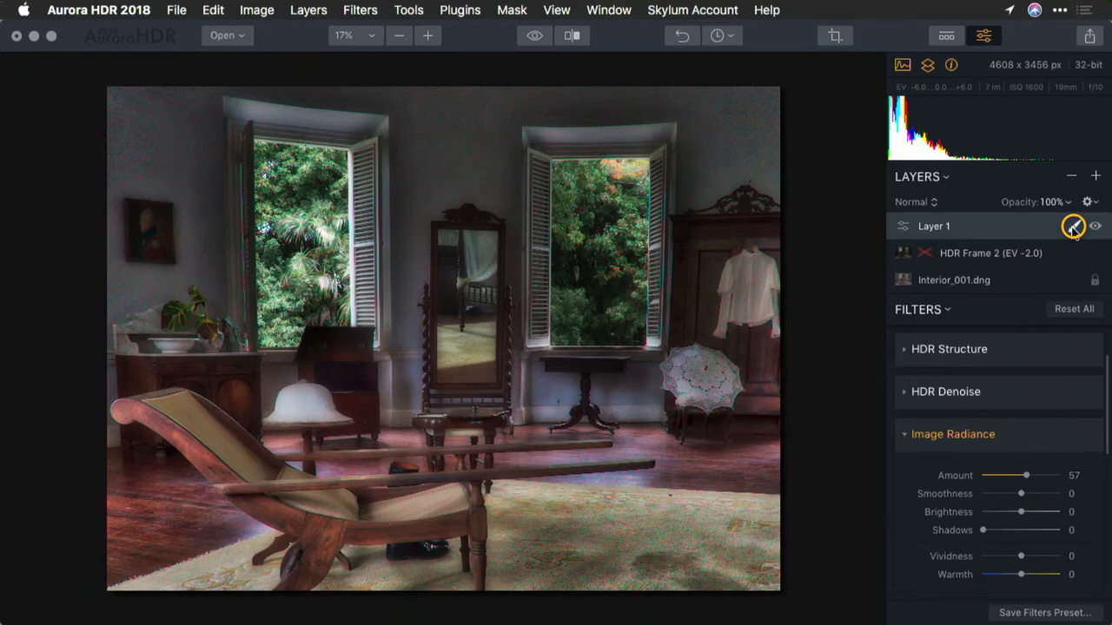
pyautogui.click(1074, 227)
# Step: Mask Layer 1 with a gradient over the left wall, checked in red overlay
pyautogui.click(1007, 279)
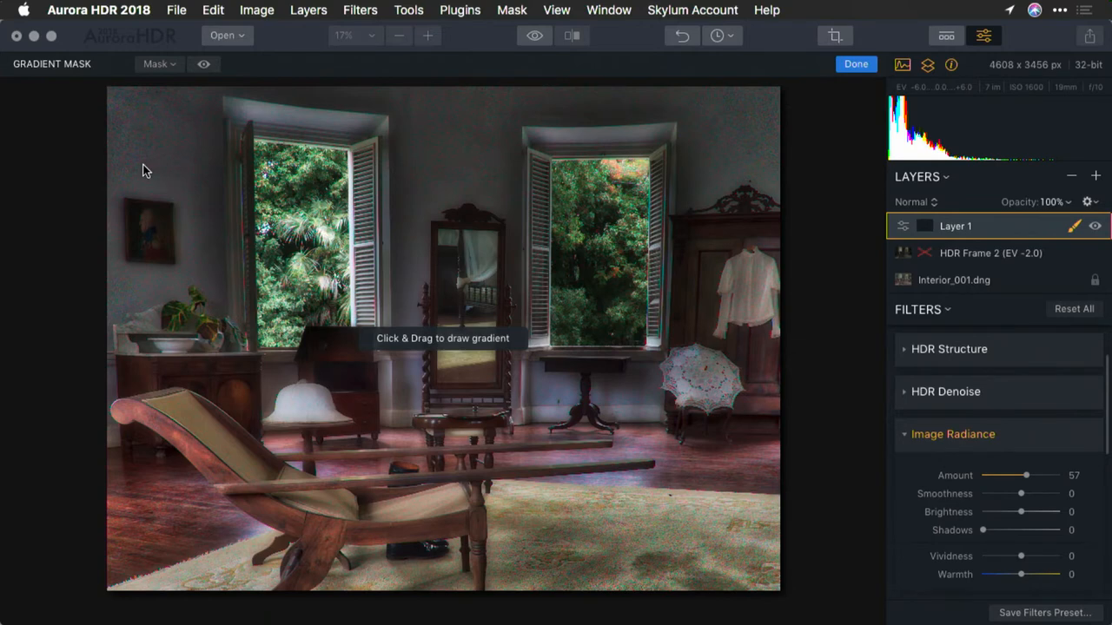
pyautogui.click(1075, 227)
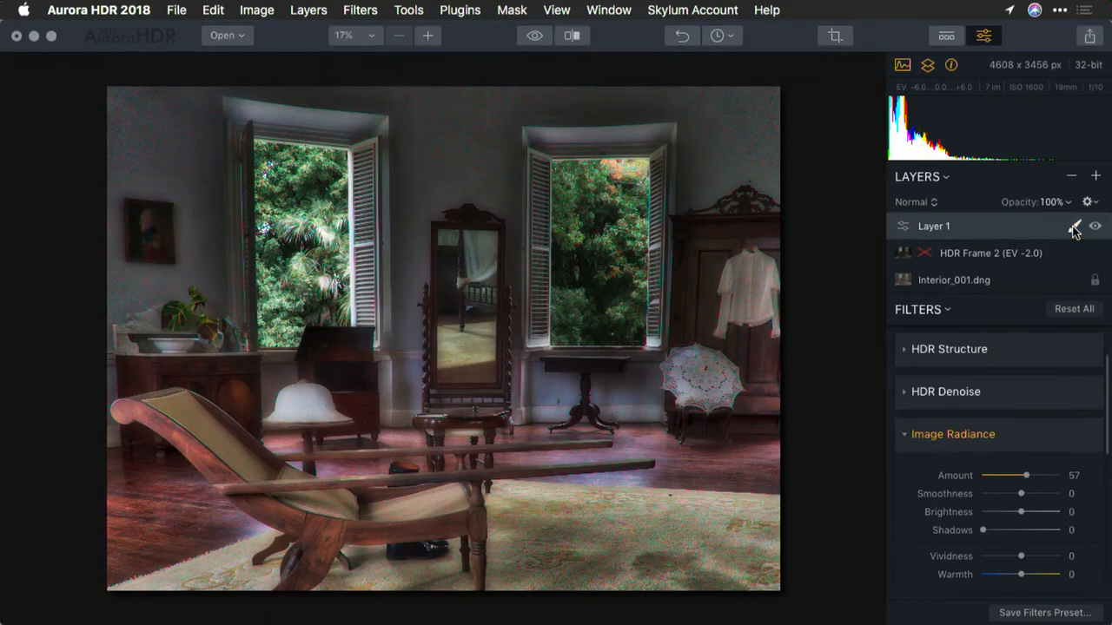
pyautogui.click(1075, 227)
pyautogui.click(1011, 280)
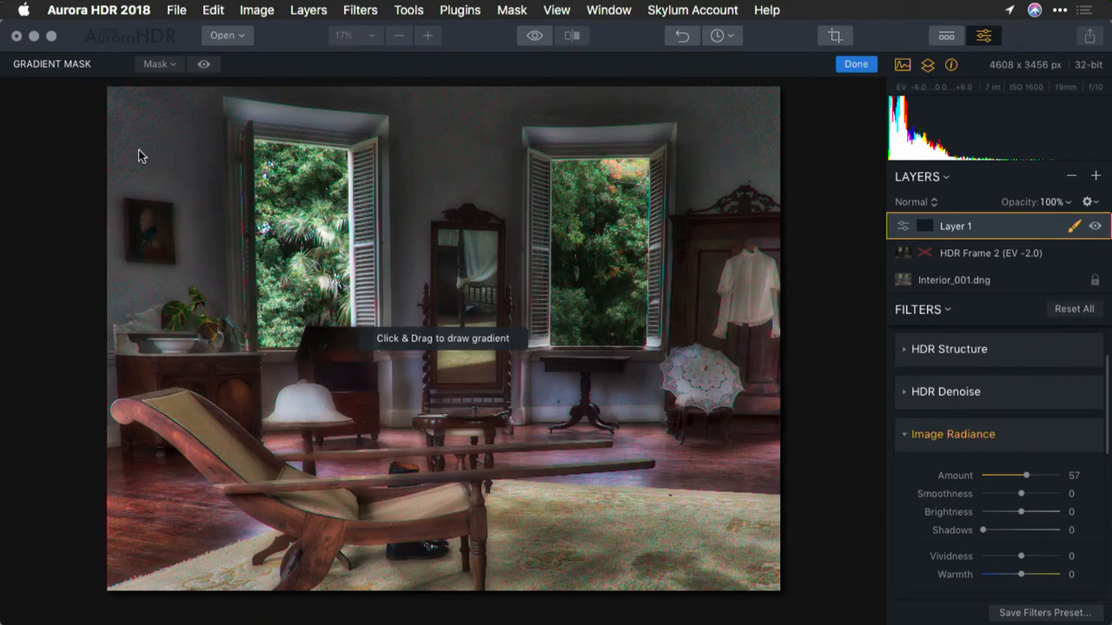
pyautogui.moveTo(136, 149)
pyautogui.mouseDown()
pyautogui.moveTo(205, 166)
pyautogui.moveTo(218, 156)
pyautogui.mouseUp()
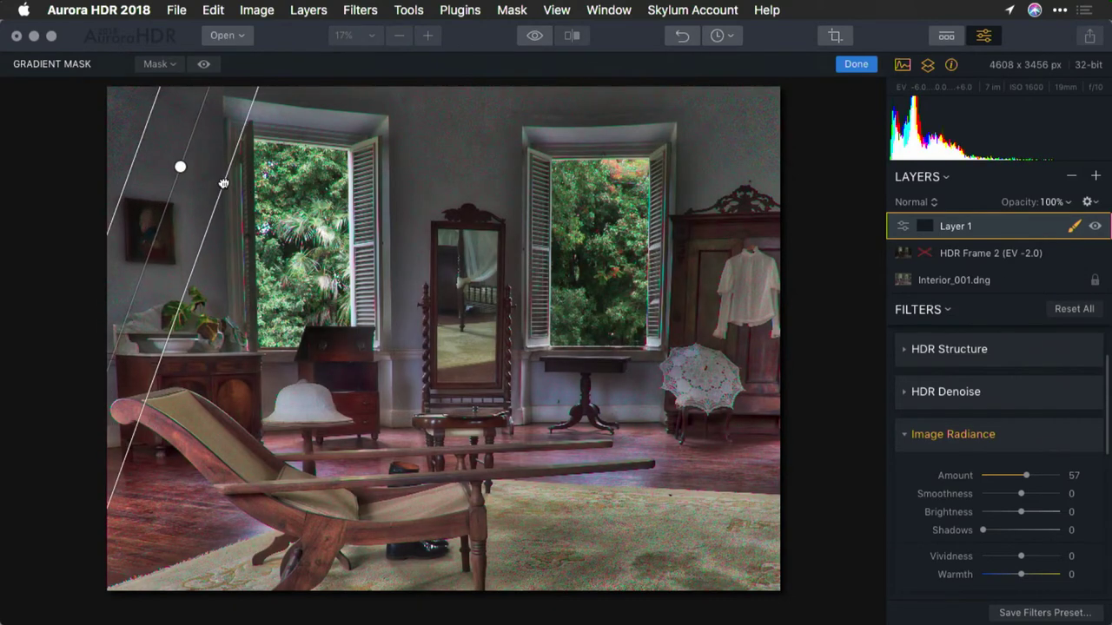
pyautogui.click(203, 66)
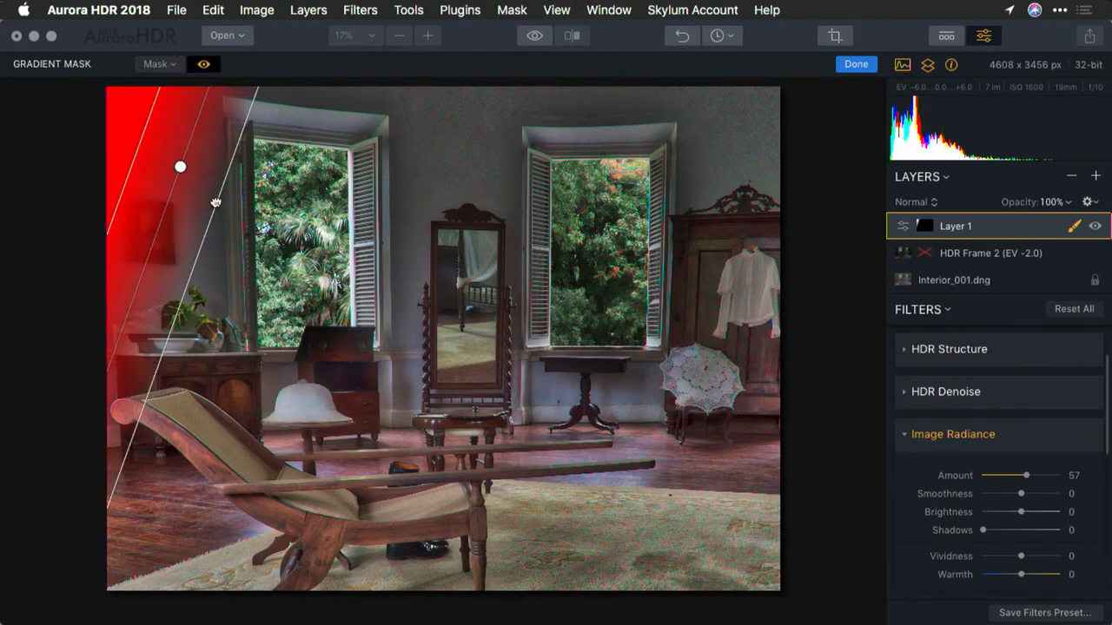
pyautogui.moveTo(216, 203); pyautogui.dragTo(246, 172)
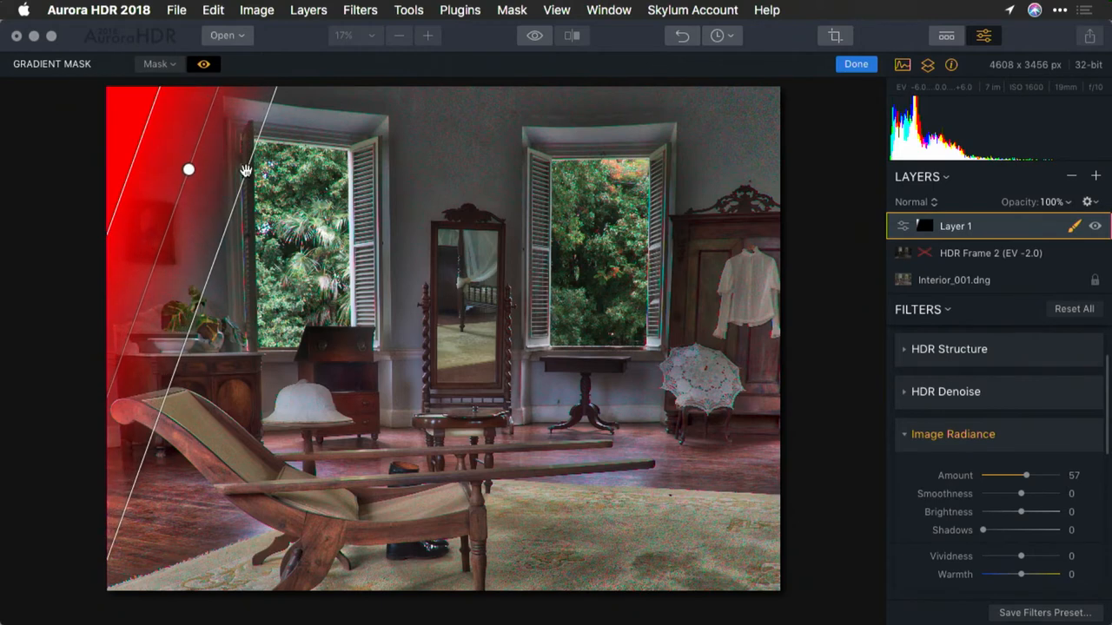
pyautogui.click(856, 64)
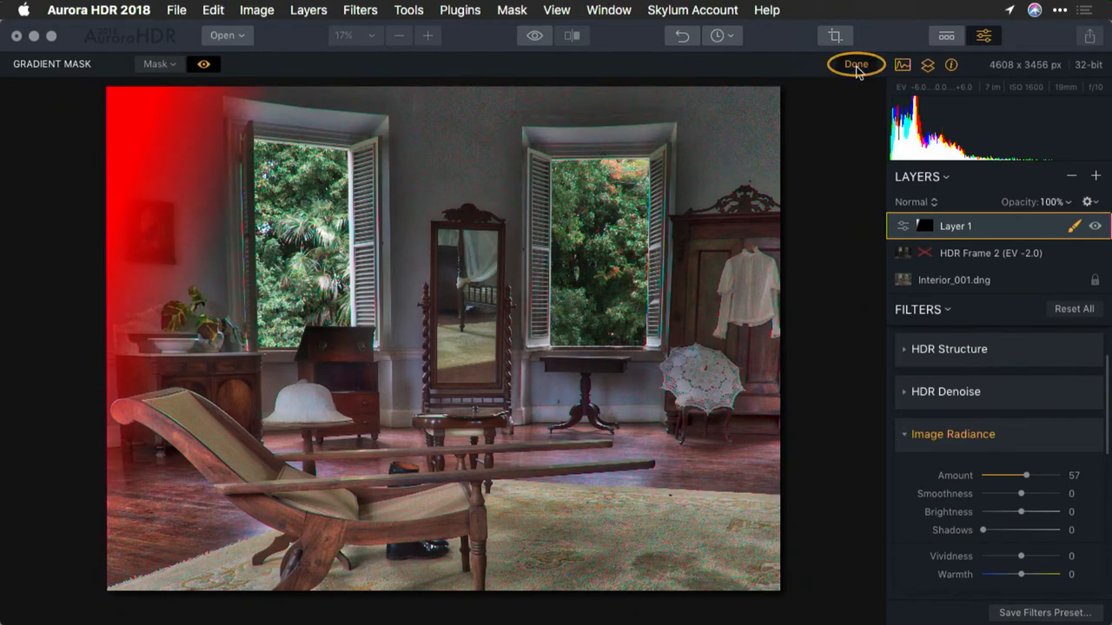
# Step: Add a second gradient mask to Layer 1 from the upper-right corner
pyautogui.click(1075, 227)
pyautogui.click(1008, 277)
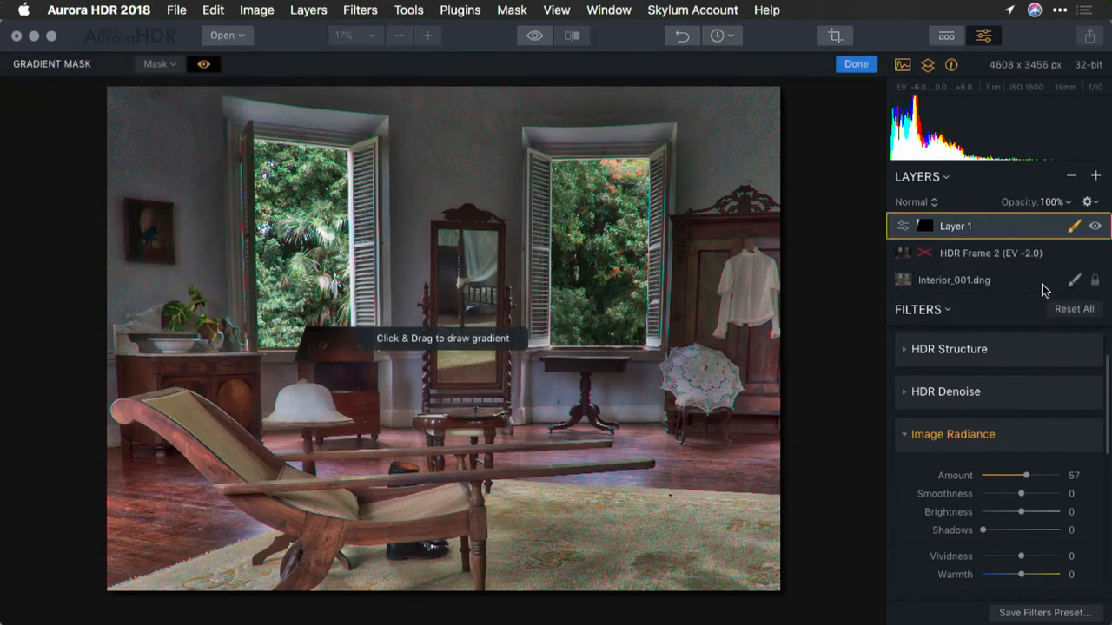
pyautogui.moveTo(771, 100); pyautogui.dragTo(608, 156)
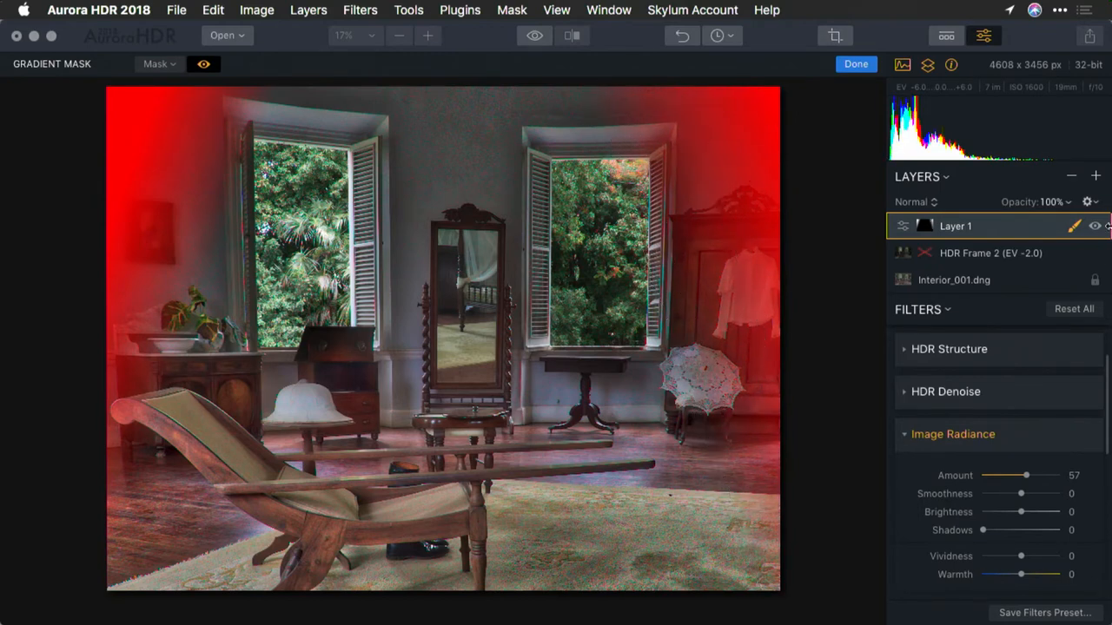
pyautogui.click(855, 64)
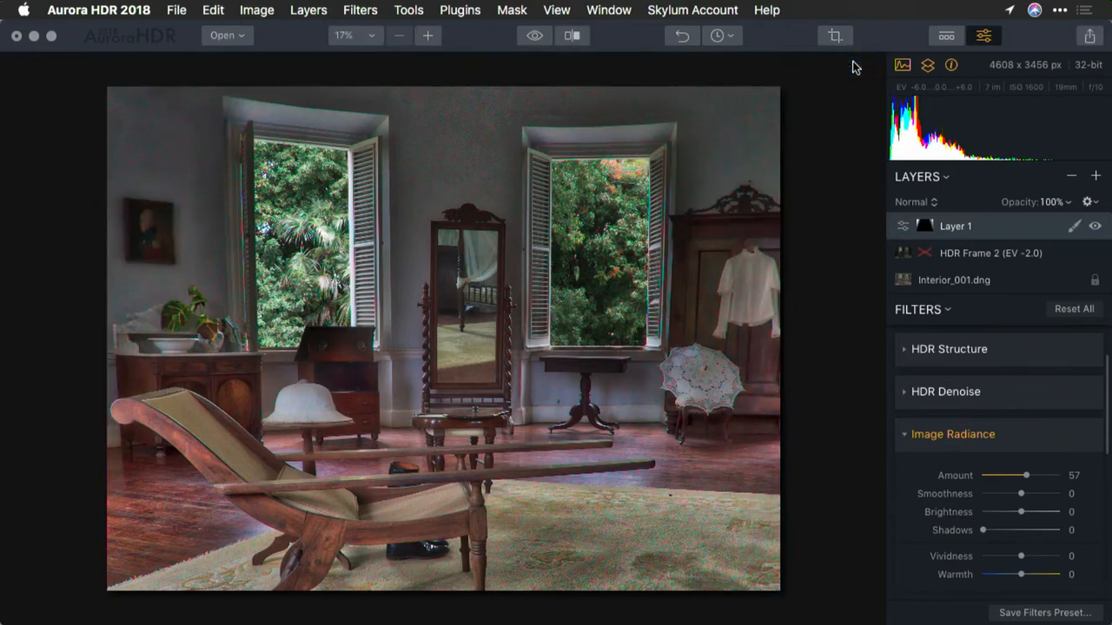
# Step: Compare Layer 1 on and off, then set its HDR Denoise amount to 46
pyautogui.click(1095, 227)
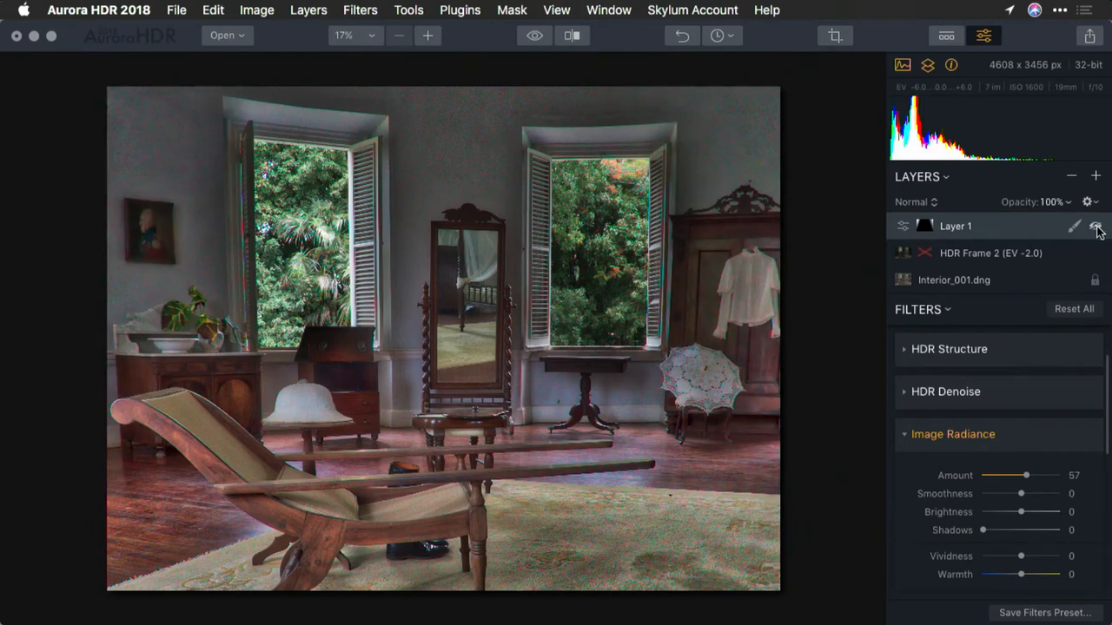
pyautogui.click(1096, 227)
pyautogui.click(1098, 228)
pyautogui.click(1097, 228)
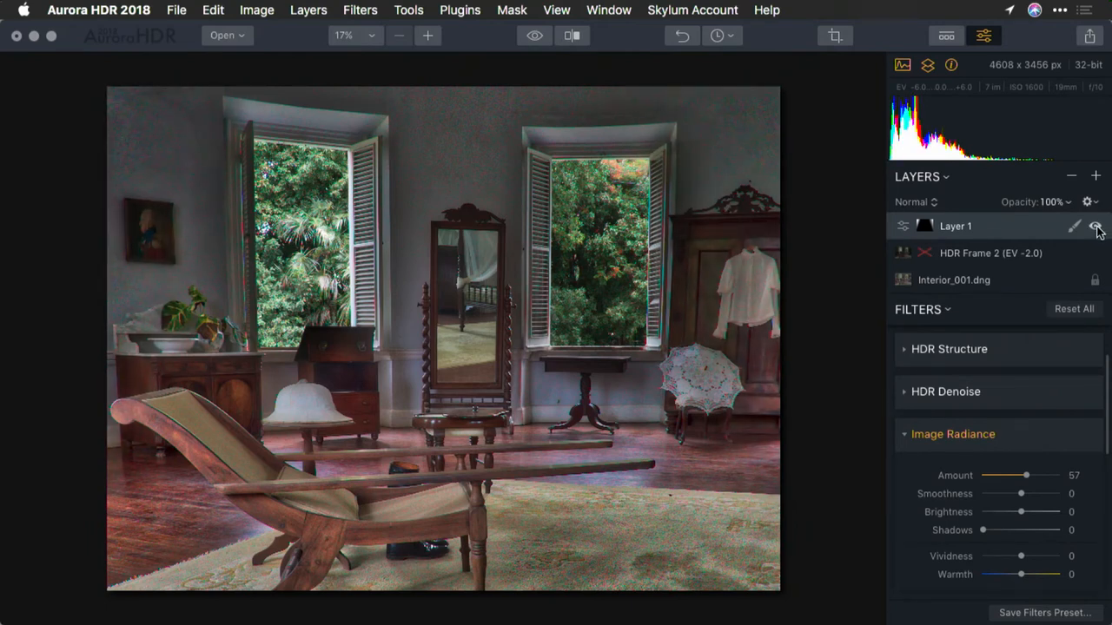
pyautogui.moveTo(946, 392)
pyautogui.click(906, 392)
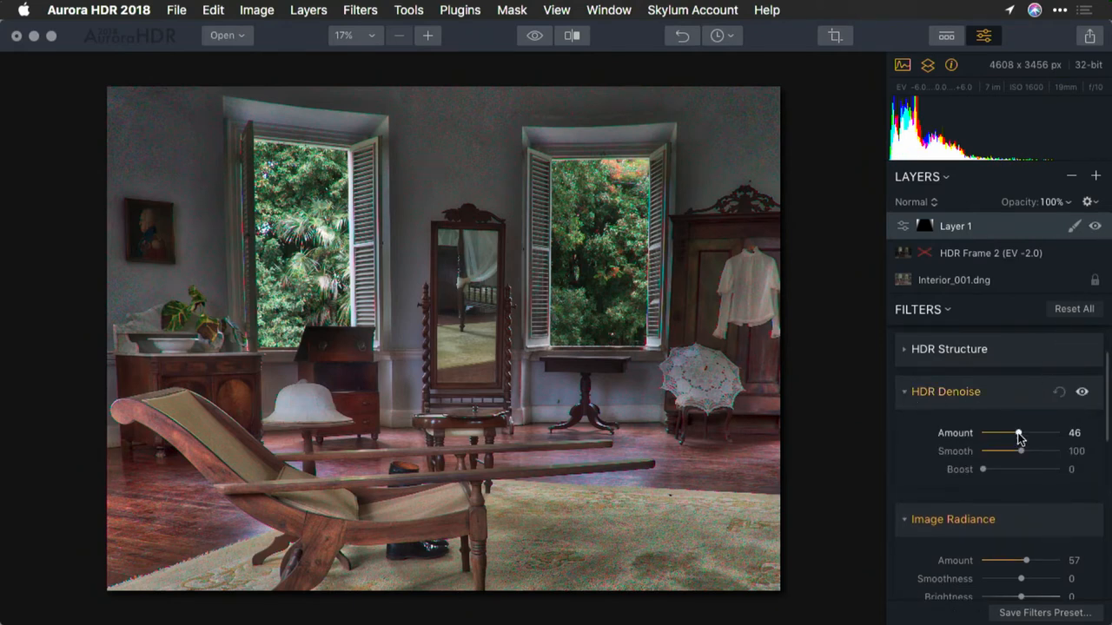
pyautogui.moveTo(995, 433); pyautogui.dragTo(1019, 433)
pyautogui.scroll(3, 1019, 436)
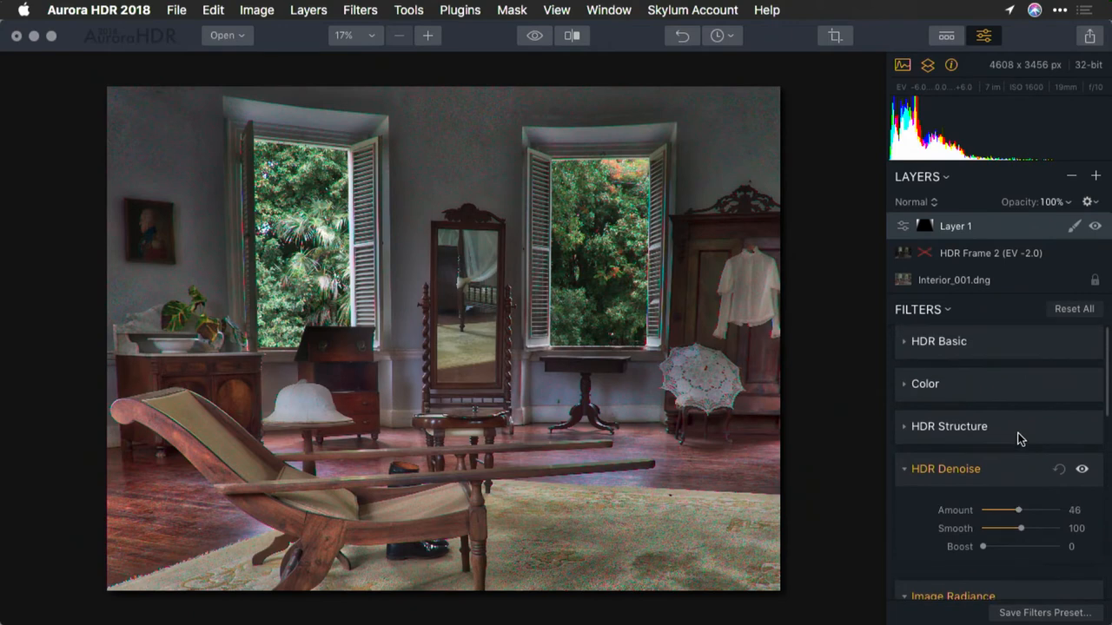
# Step: Darken Layer 1's masked edges with HDR Basic exposure at -1.24 and compare
pyautogui.click(907, 348)
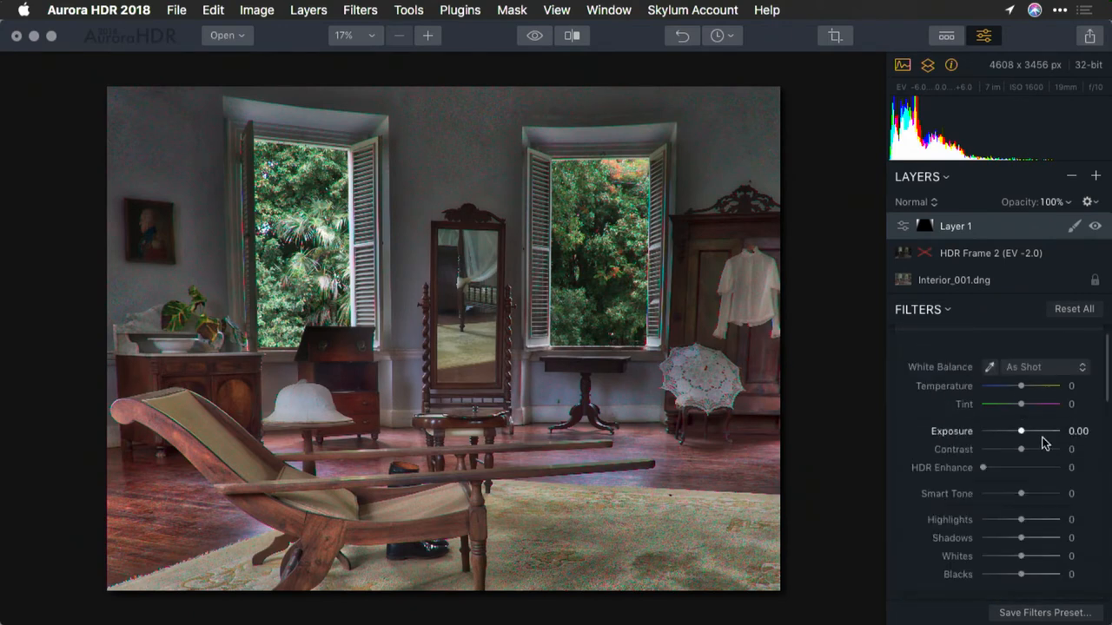
pyautogui.moveTo(1022, 432); pyautogui.dragTo(1013, 431)
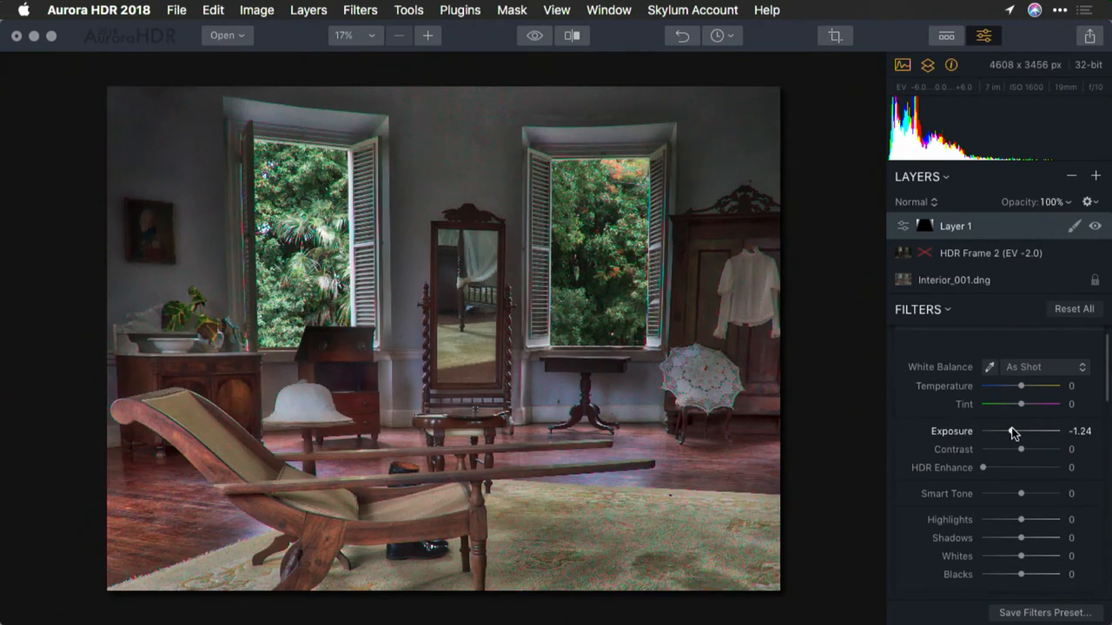
pyautogui.click(1096, 227)
pyautogui.click(1096, 177)
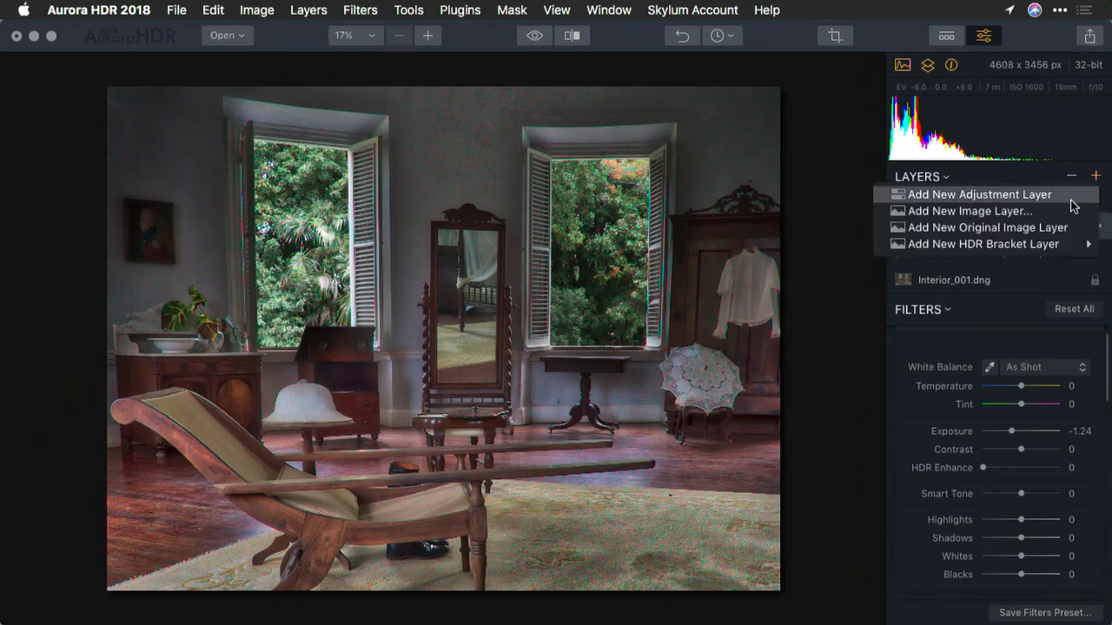
# Step: Add Layer 2 with Color vibrance 59 and colour contrast raised to about 50
pyautogui.click(1075, 205)
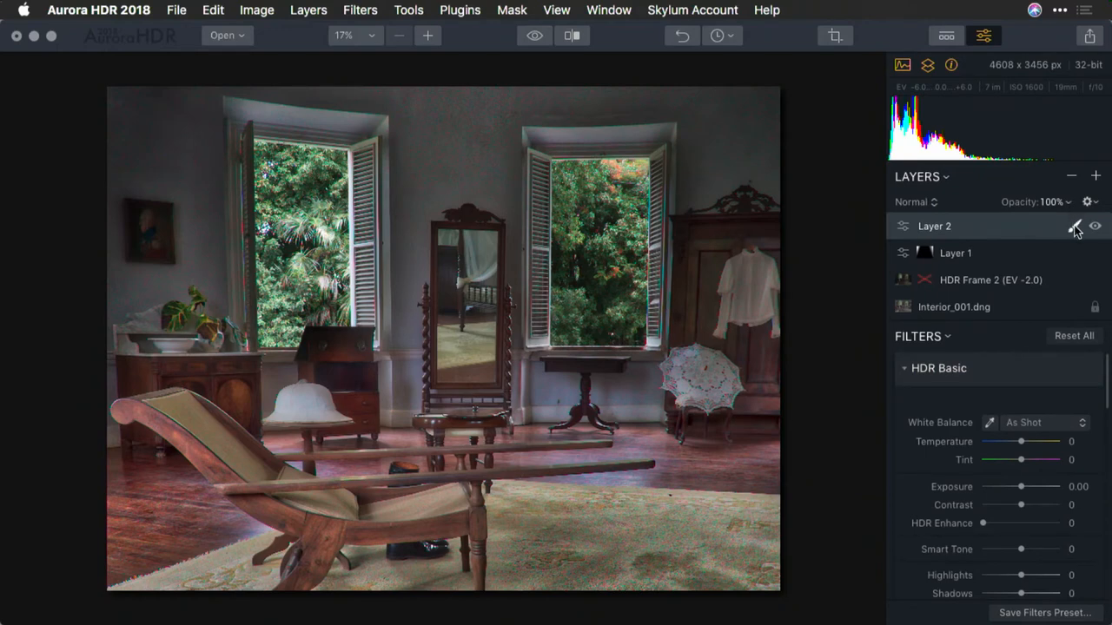
pyautogui.moveTo(939, 368)
pyautogui.click(905, 379)
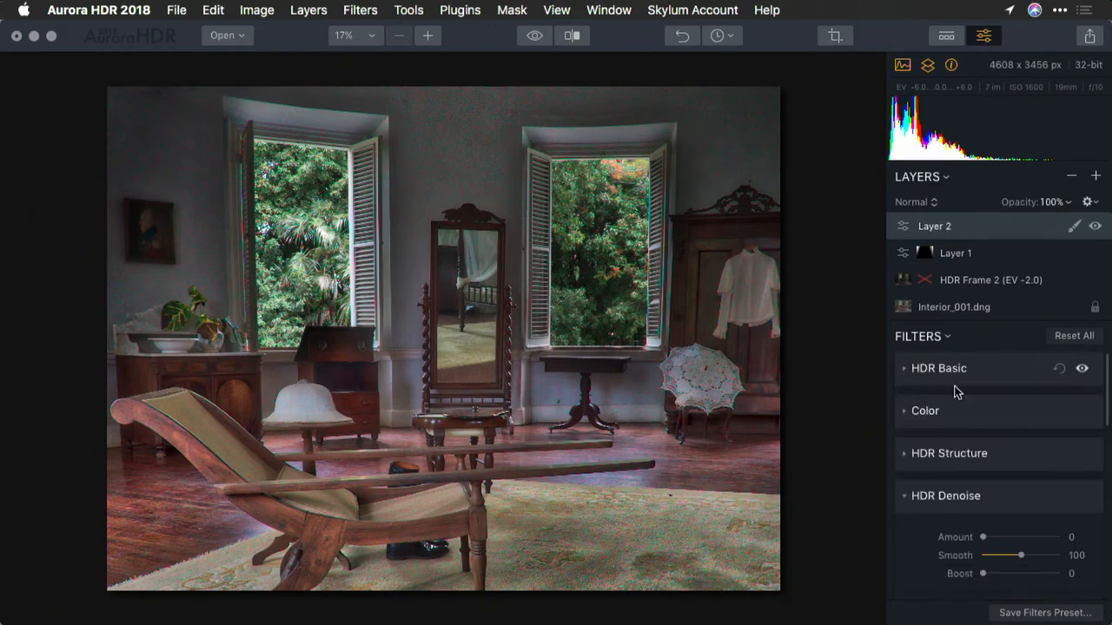
pyautogui.click(907, 411)
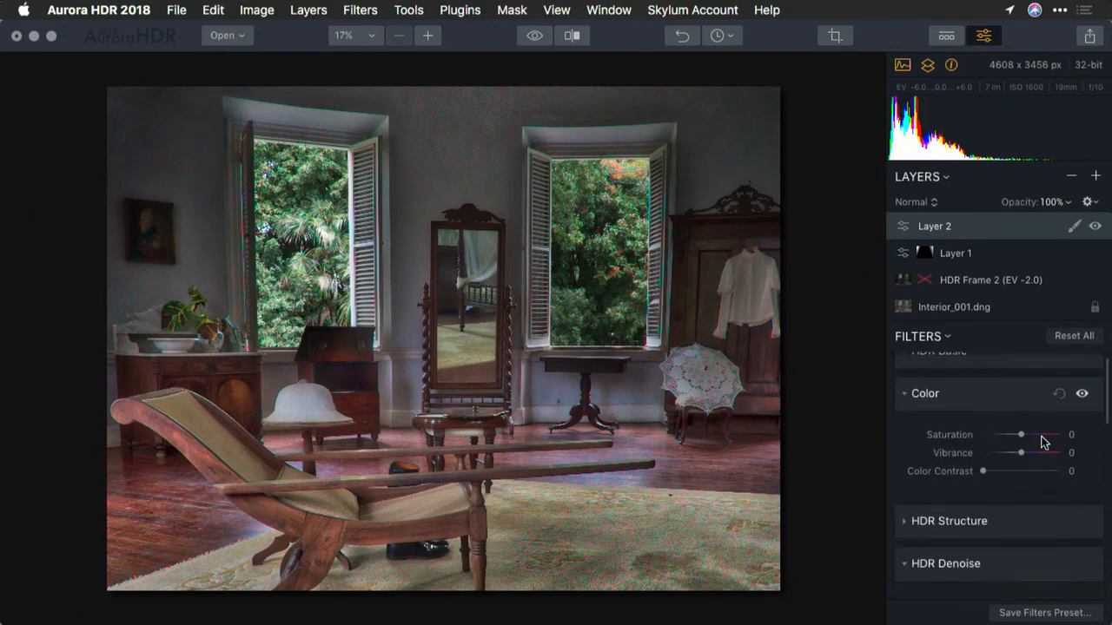
pyautogui.scroll(-1, 999, 434)
pyautogui.click(1042, 451)
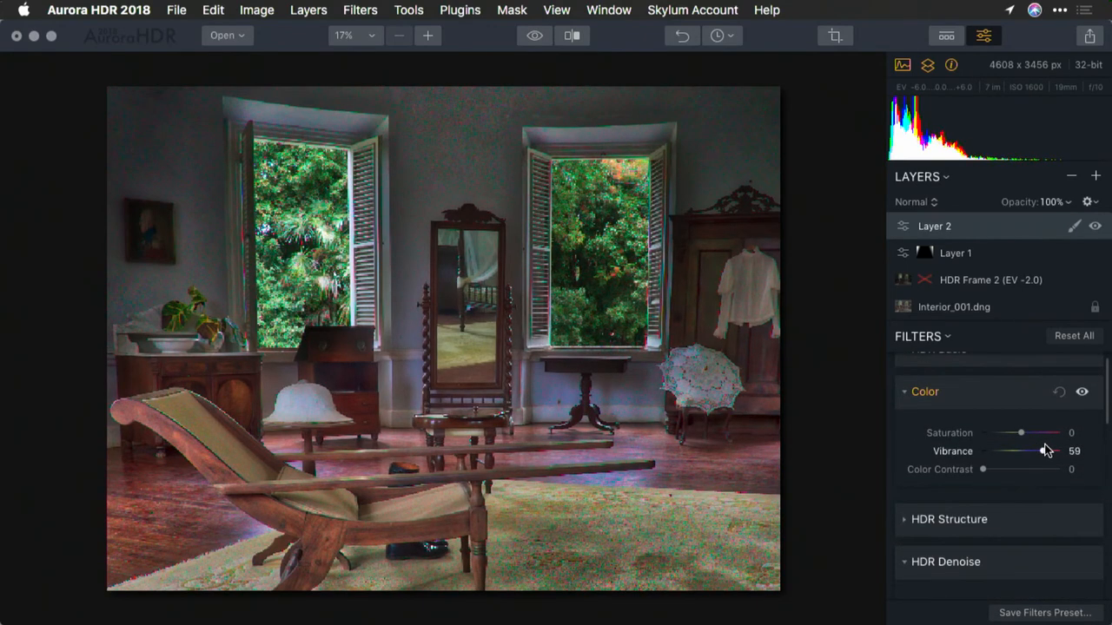
pyautogui.click(1017, 469)
pyautogui.moveTo(1016, 470); pyautogui.dragTo(1021, 470)
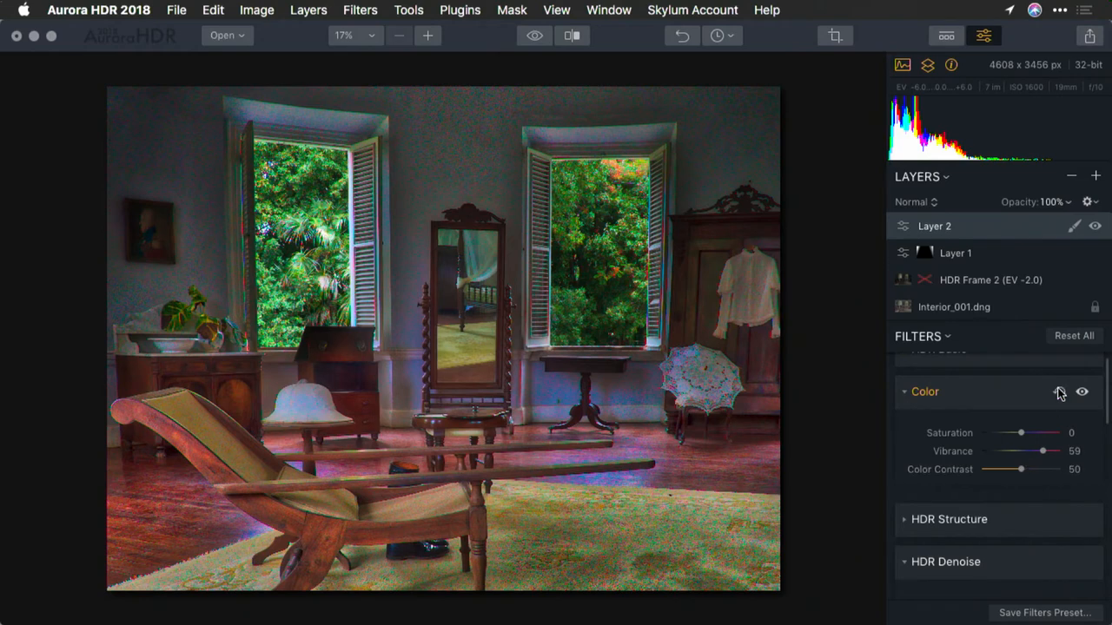
# Step: Start a radial mask on Layer 2
pyautogui.click(1074, 227)
pyautogui.click(1038, 265)
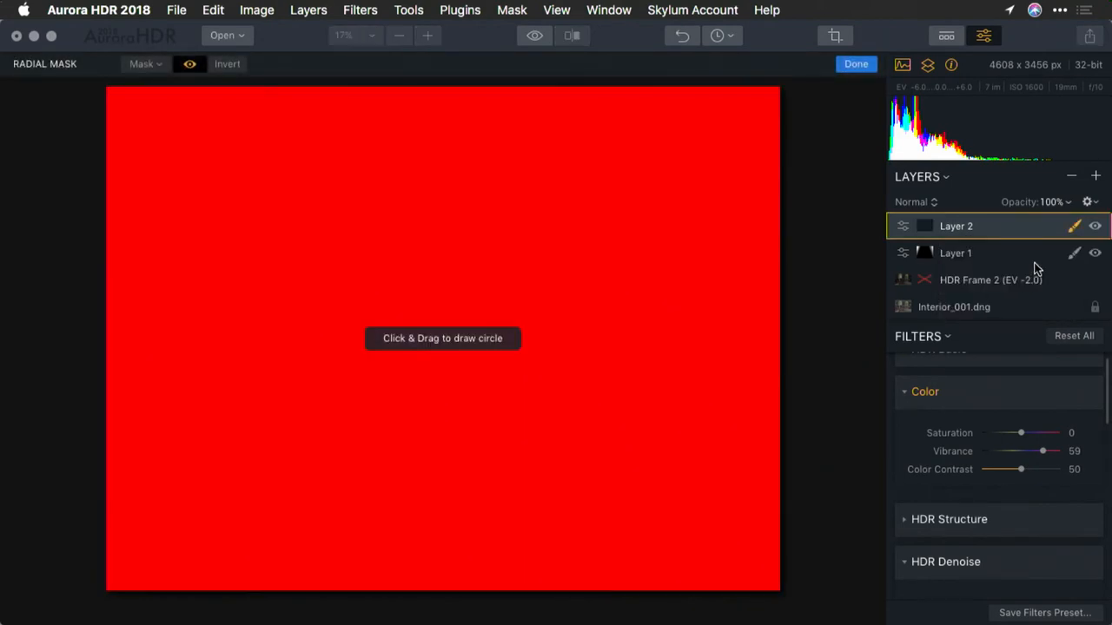
# Step: Invert Layer 2's mask so its colour boost is hidden everywhere
pyautogui.click(148, 64)
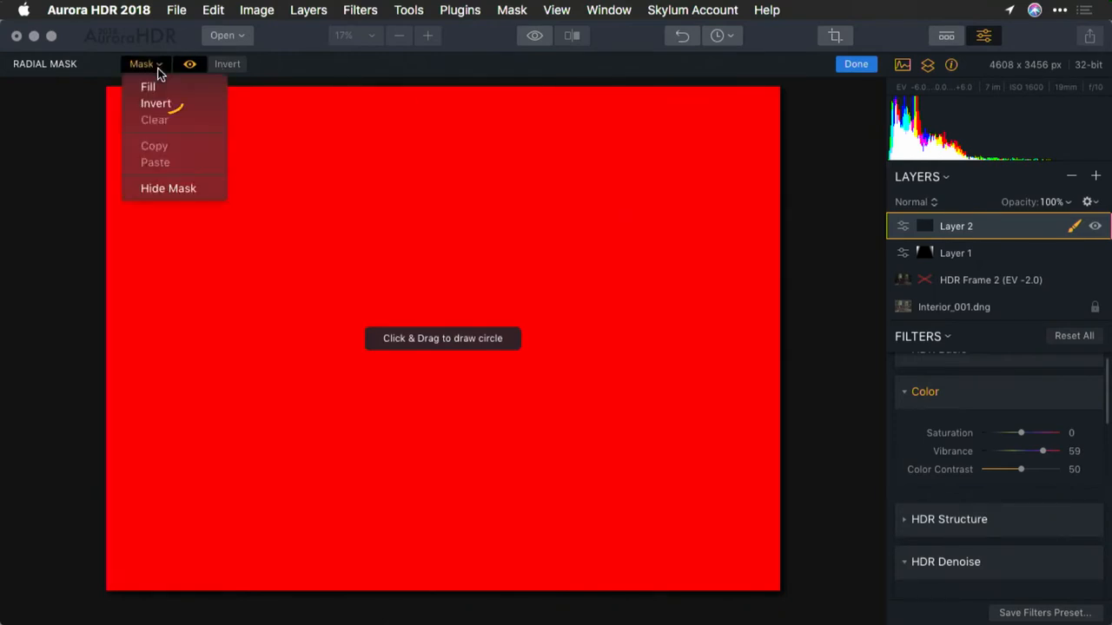
pyautogui.click(155, 103)
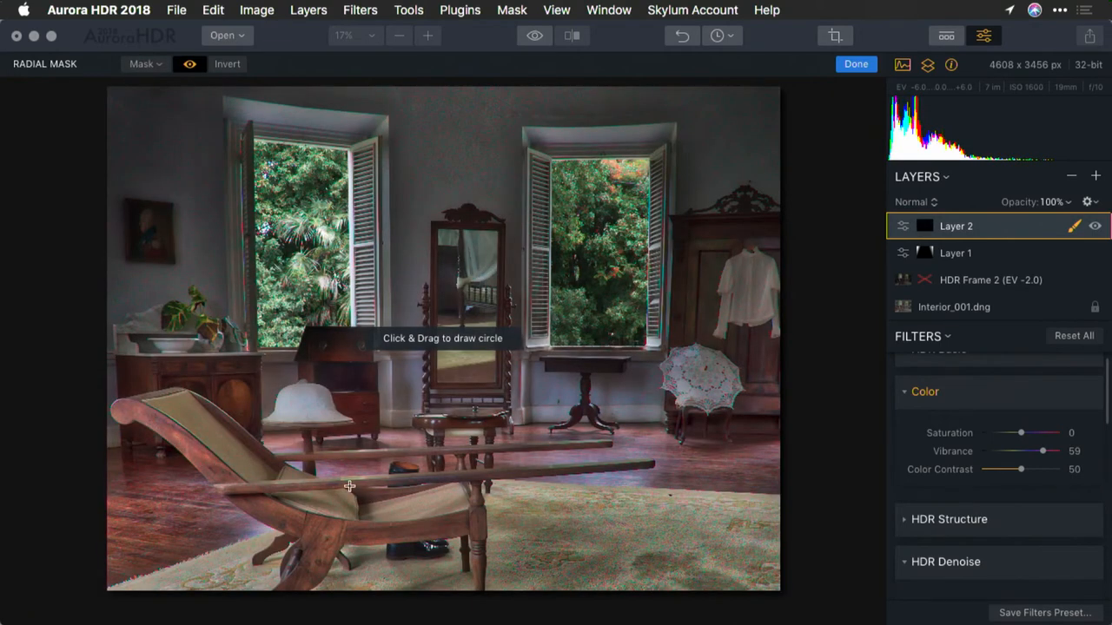
# Step: Draw a tilted, feathered elliptical radial mask over the foreground chair and hide the red preview
pyautogui.moveTo(178, 403); pyautogui.dragTo(306, 403)
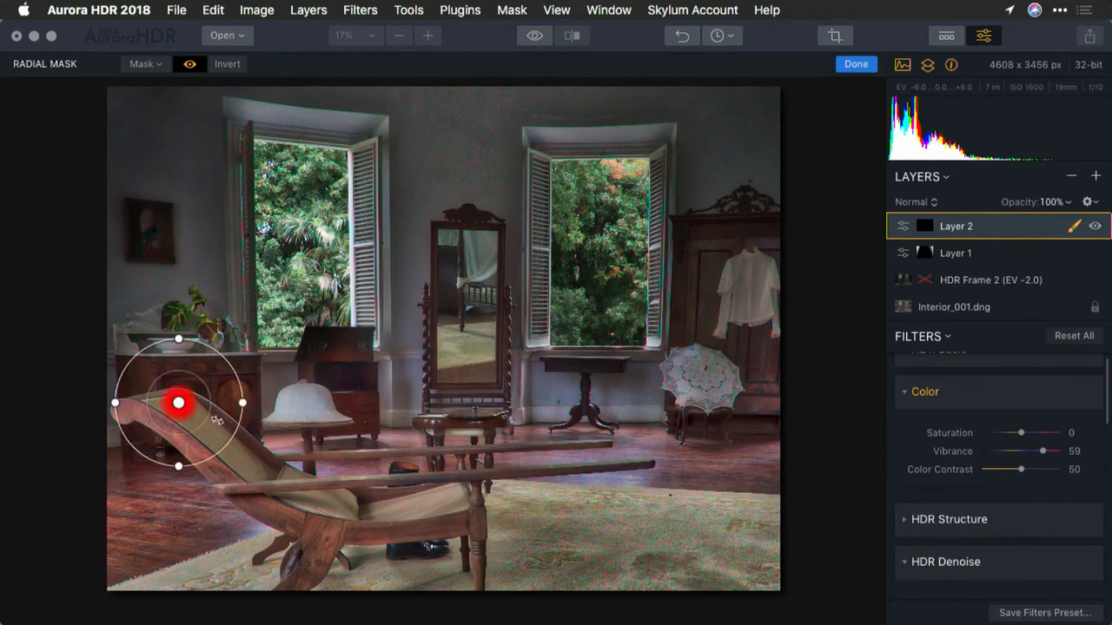
pyautogui.moveTo(196, 408)
pyautogui.mouseDown()
pyautogui.moveTo(231, 411)
pyautogui.moveTo(297, 482)
pyautogui.mouseUp()
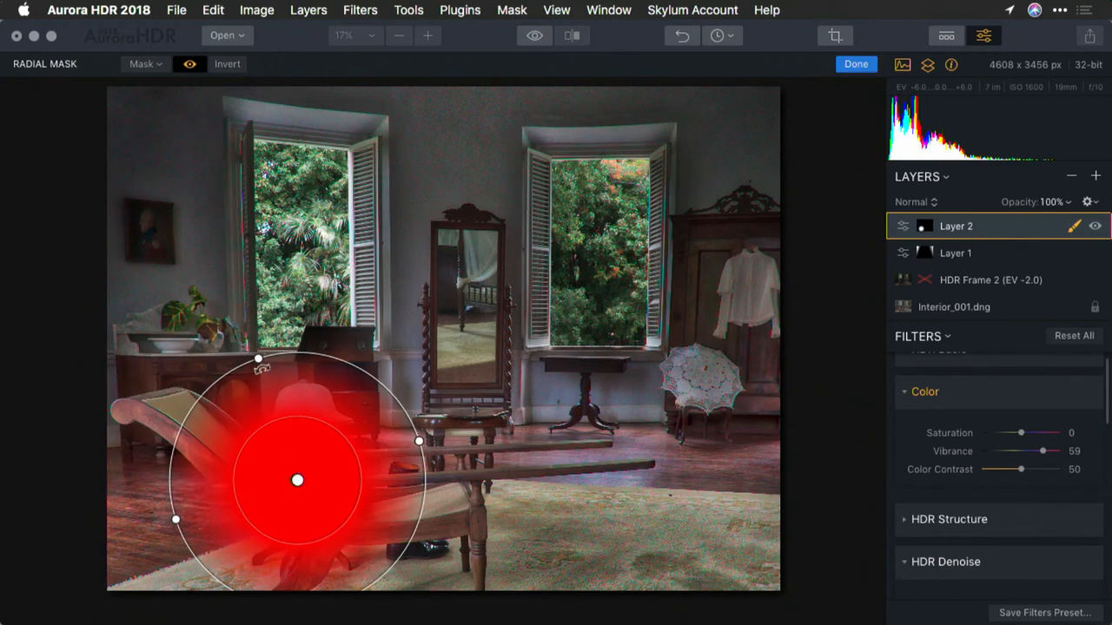
pyautogui.moveTo(258, 360); pyautogui.dragTo(172, 307)
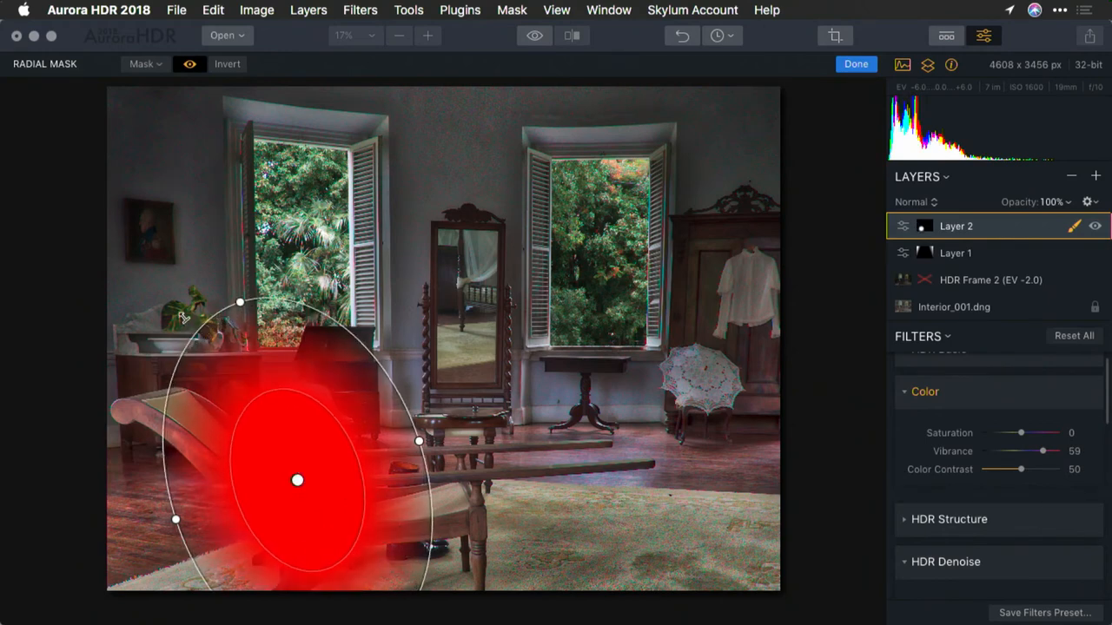
pyautogui.moveTo(204, 281)
pyautogui.mouseDown()
pyautogui.moveTo(92, 387)
pyautogui.moveTo(85, 417)
pyautogui.moveTo(63, 387)
pyautogui.mouseUp()
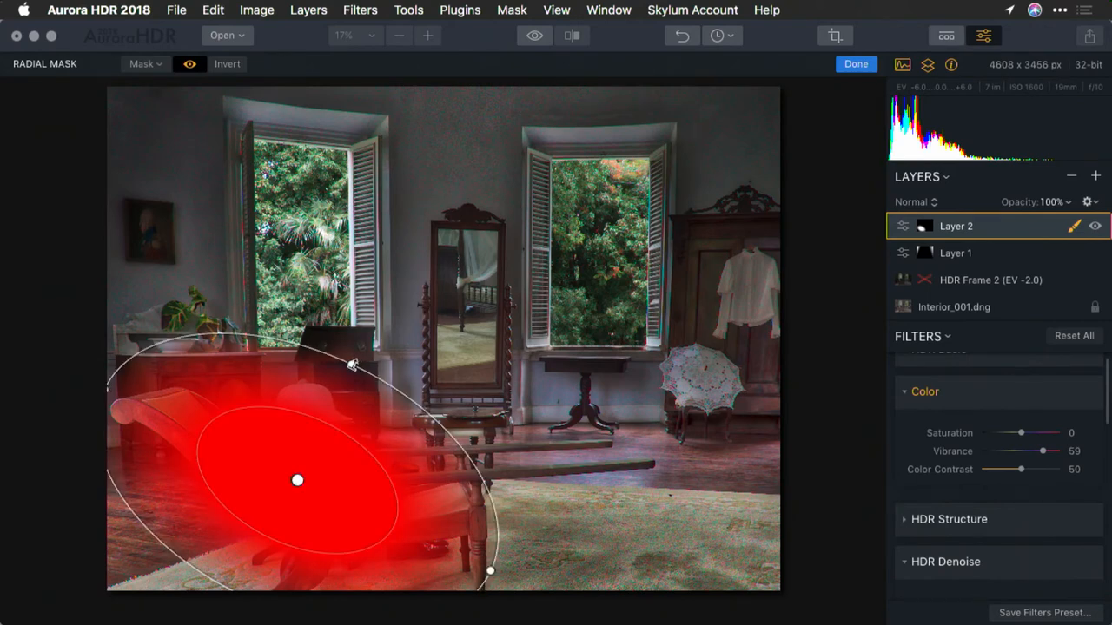
pyautogui.moveTo(352, 364); pyautogui.dragTo(363, 343)
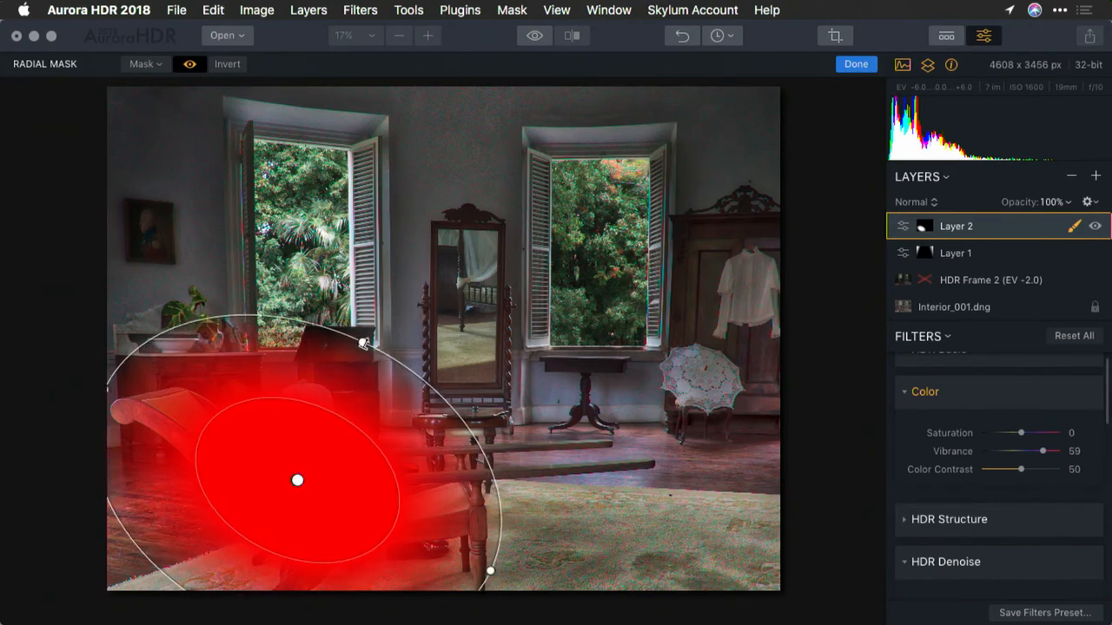
pyautogui.moveTo(347, 420); pyautogui.dragTo(341, 432)
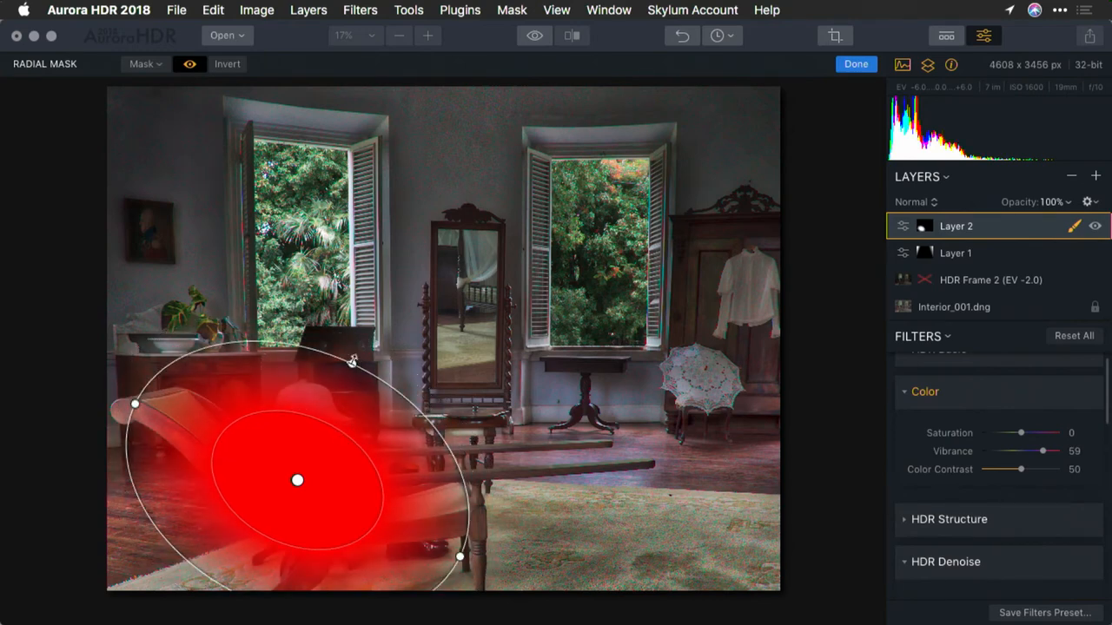
pyautogui.moveTo(352, 365); pyautogui.dragTo(356, 352)
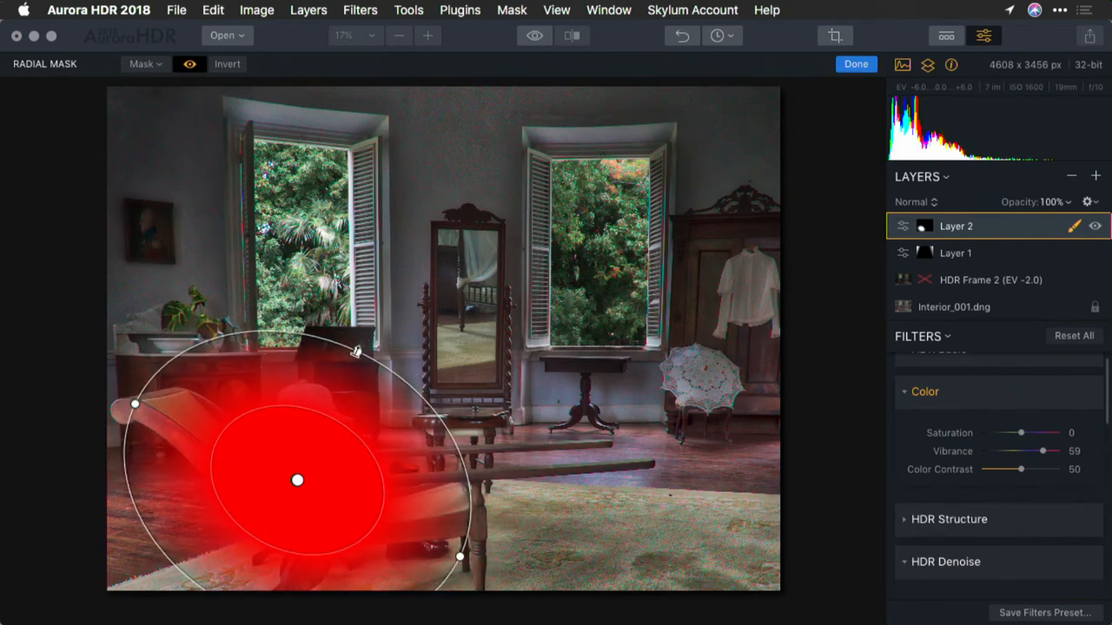
pyautogui.click(192, 66)
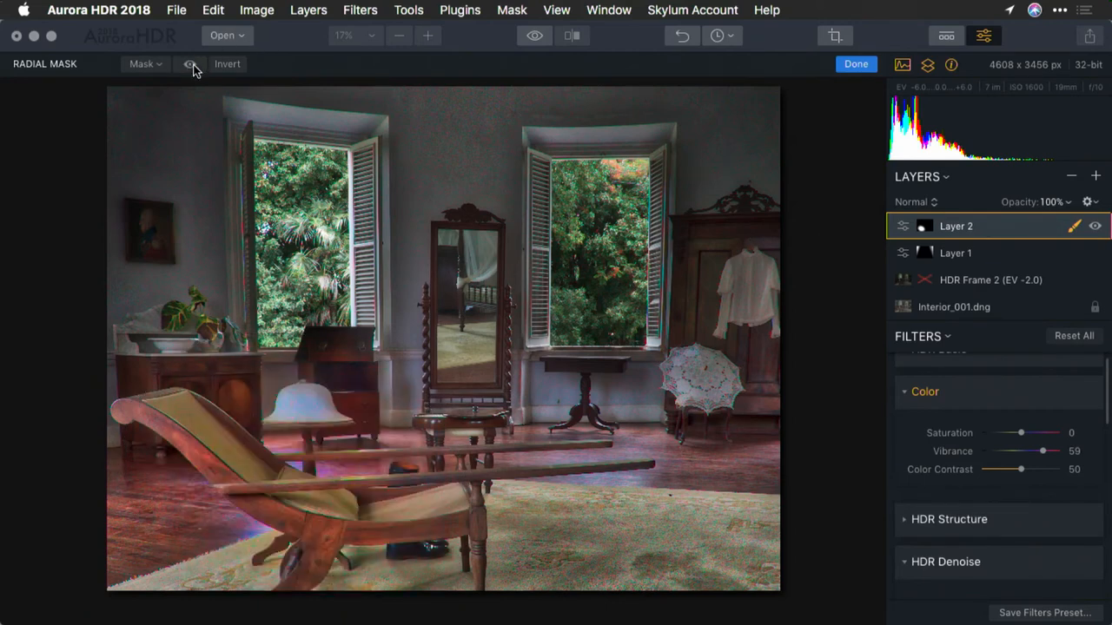
# Step: Compare Layer 2 on and off, then finish the radial mask
pyautogui.click(1095, 226)
pyautogui.click(1096, 227)
pyautogui.click(1074, 228)
# Step: Erase Layer 2's mask from the white hat and the spill right of the stool, shown in red overlay
pyautogui.click(1073, 230)
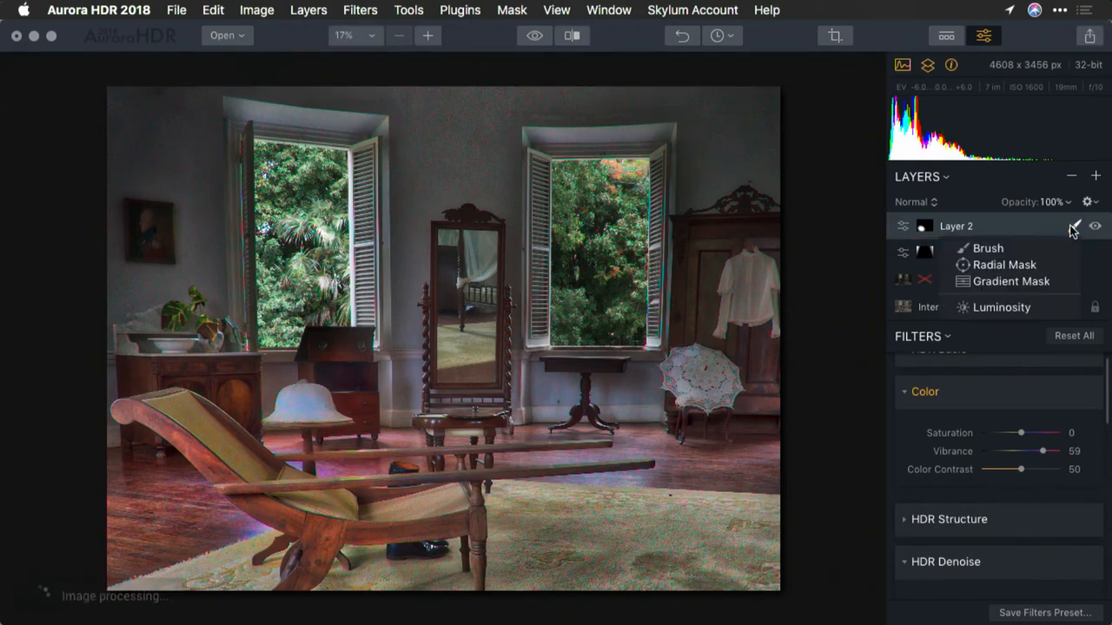
pyautogui.click(999, 248)
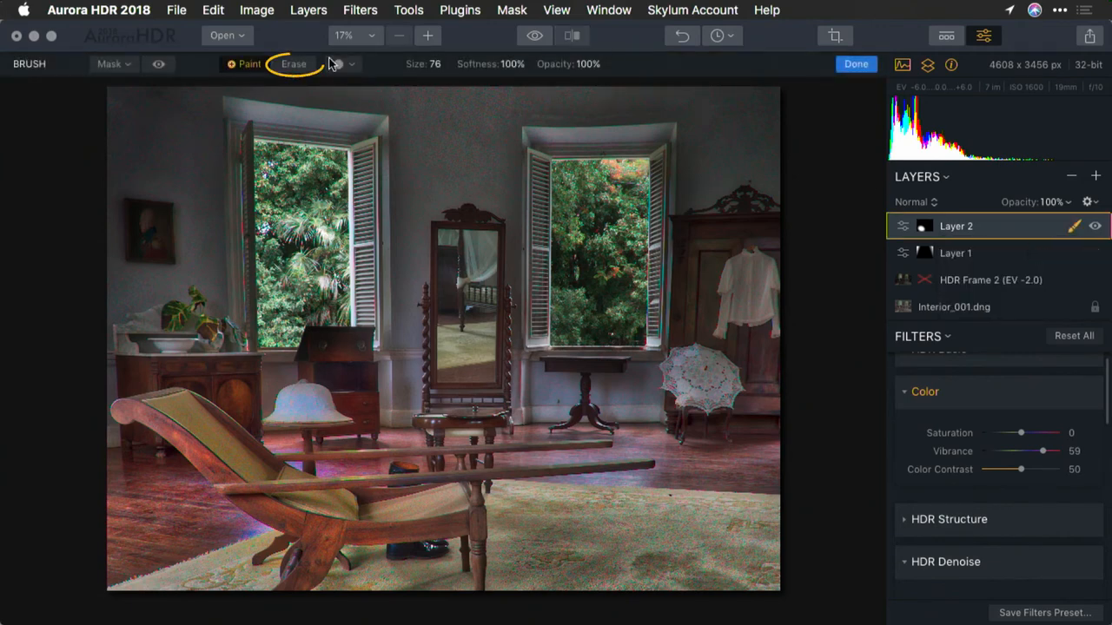
pyautogui.click(294, 65)
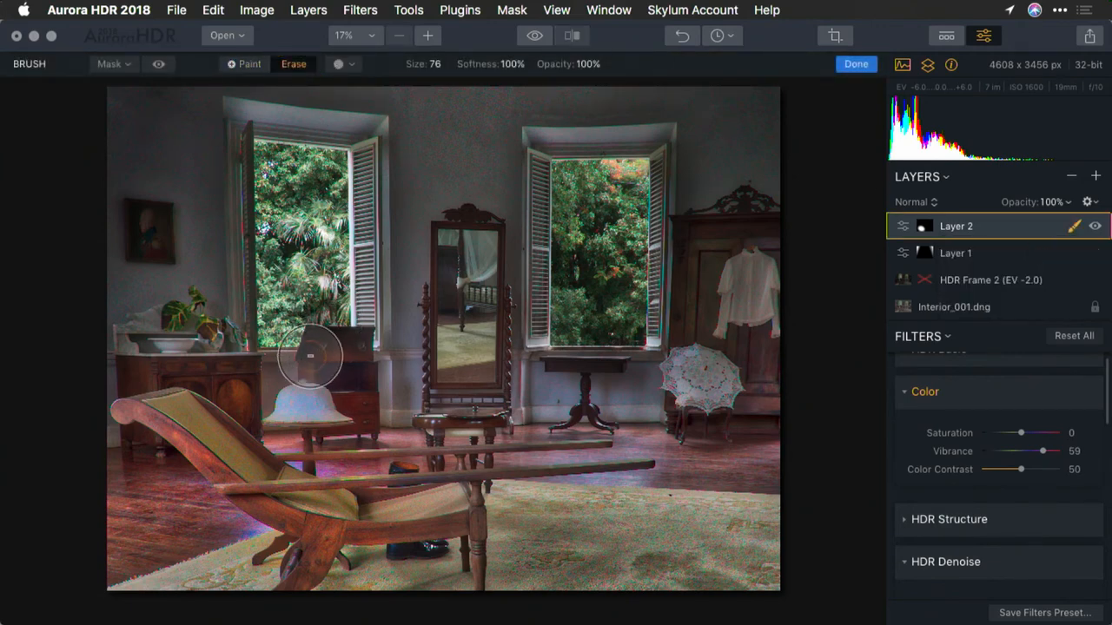
pyautogui.moveTo(303, 399); pyautogui.dragTo(310, 400)
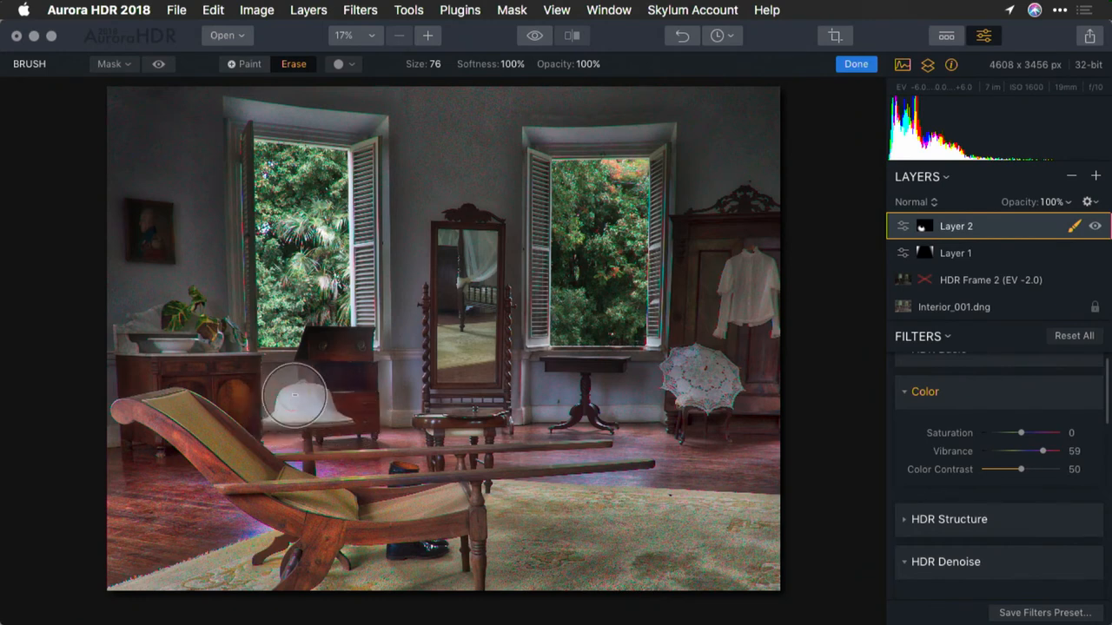
pyautogui.moveTo(289, 398); pyautogui.dragTo(330, 410)
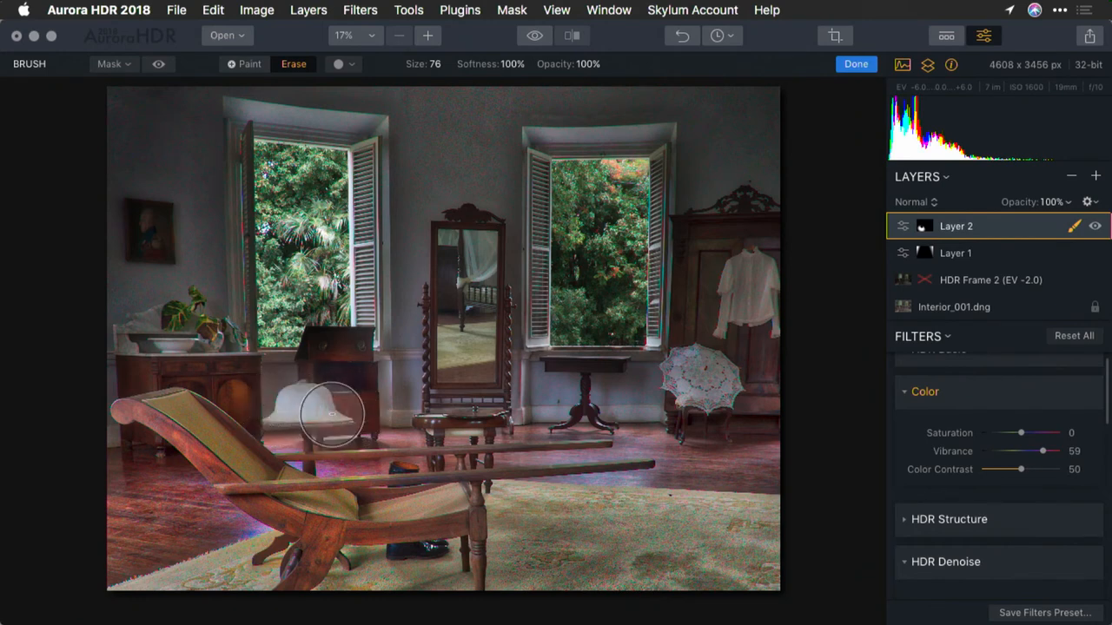
pyautogui.moveTo(990, 253)
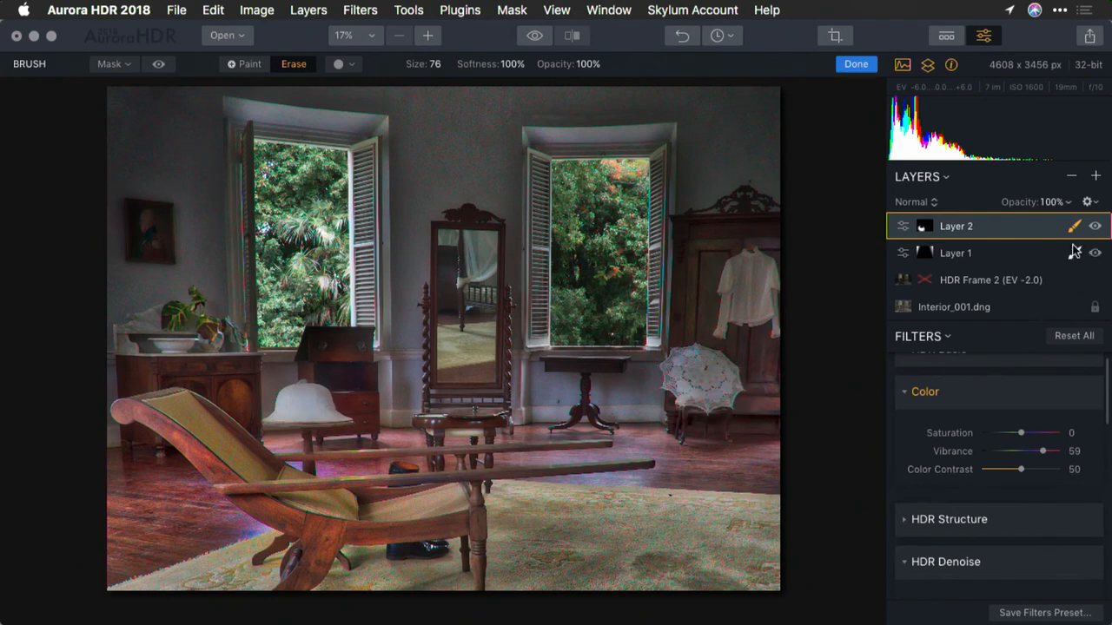
pyautogui.click(160, 66)
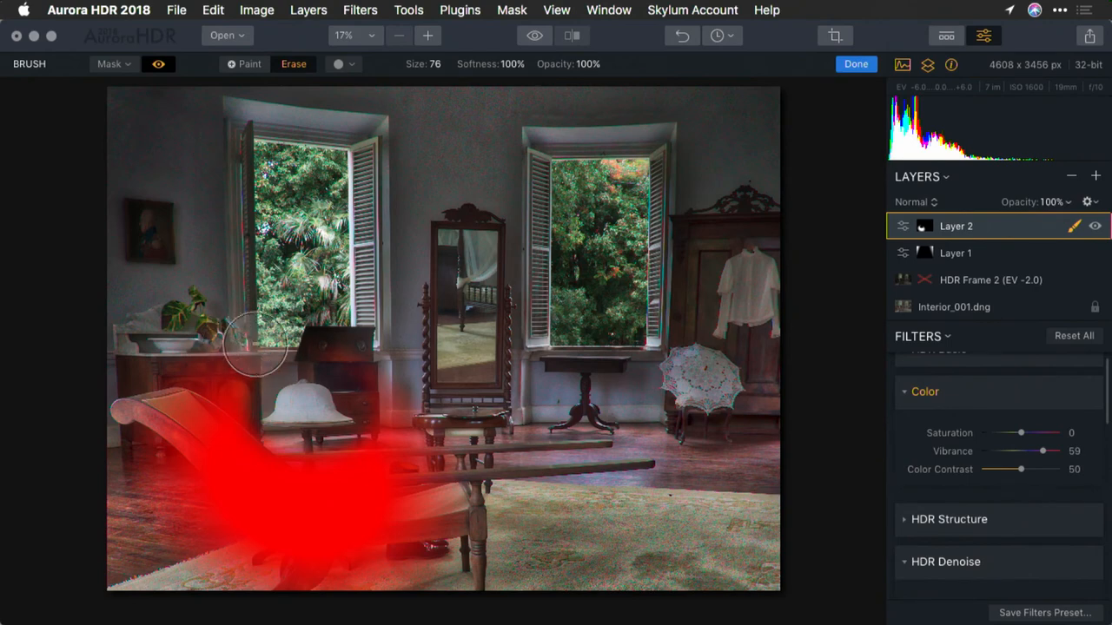
pyautogui.moveTo(373, 396); pyautogui.dragTo(417, 417)
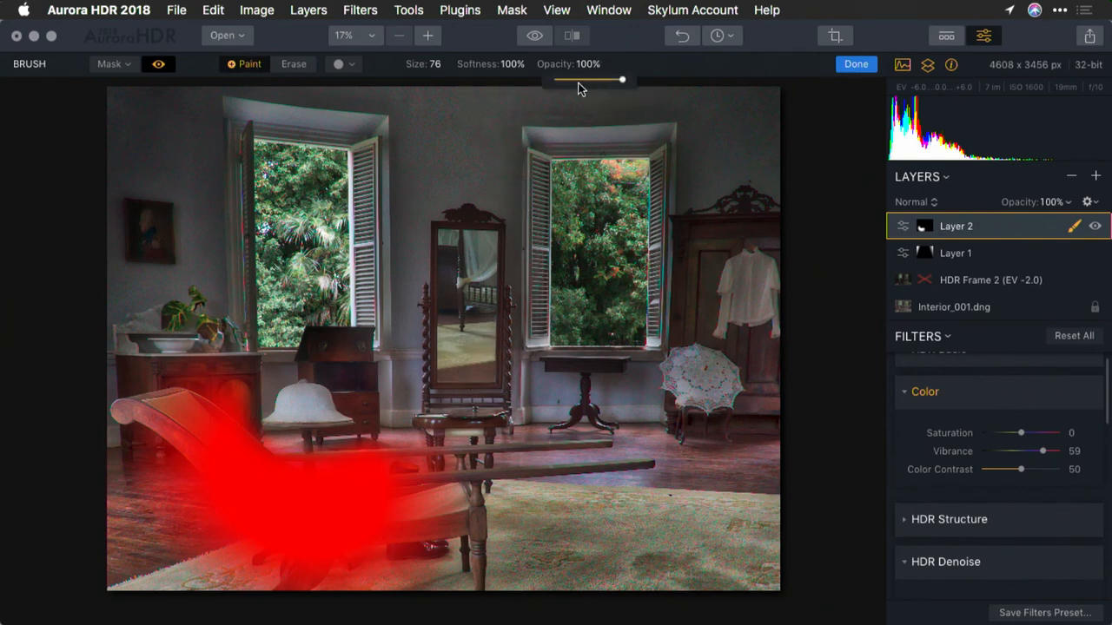
# Step: Paint faint mask at 27% opacity, brush size 40, along the chaise arm and table leg, then hide the preview
pyautogui.click(570, 80)
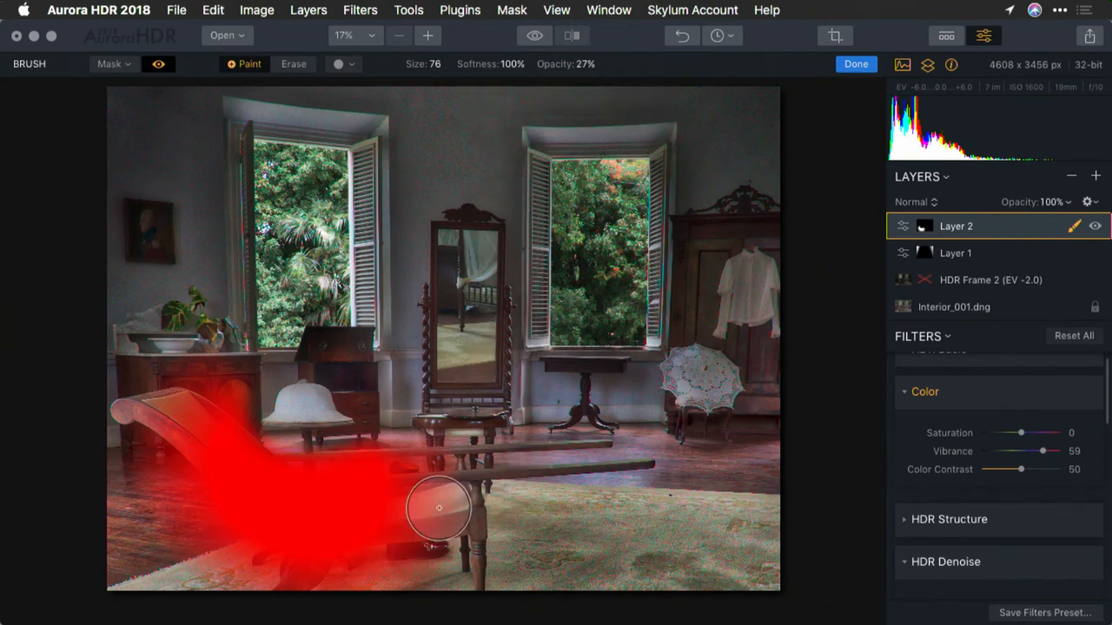
pyautogui.moveTo(439, 509)
pyautogui.mouseDown()
pyautogui.moveTo(422, 515)
pyautogui.moveTo(464, 532)
pyautogui.moveTo(469, 516)
pyautogui.mouseUp()
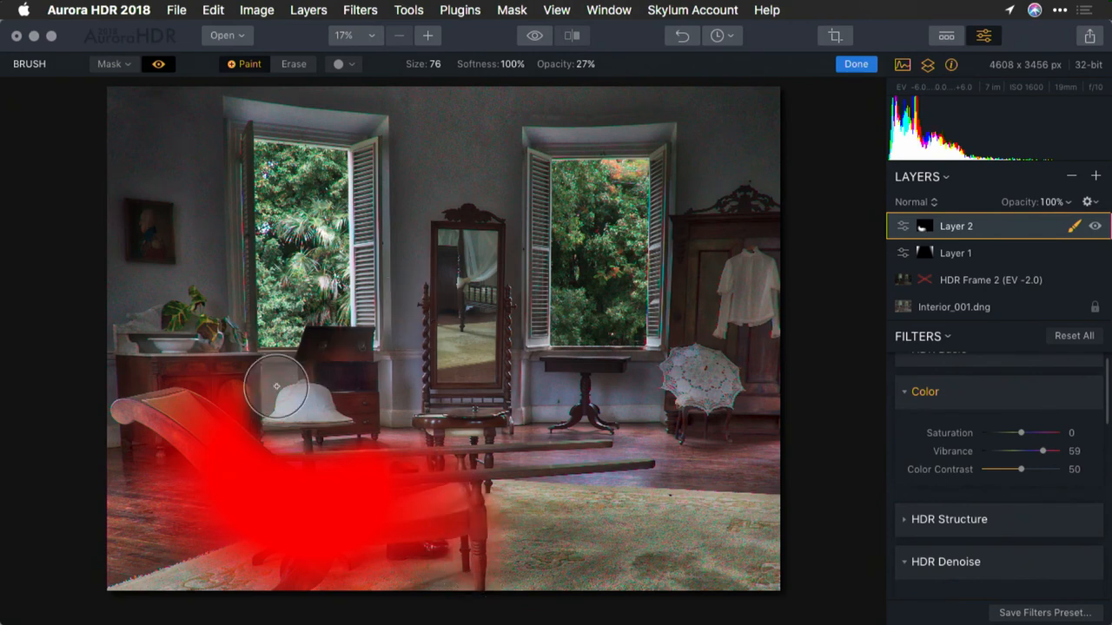
pyautogui.moveTo(209, 430)
pyautogui.mouseDown()
pyautogui.moveTo(130, 408)
pyautogui.moveTo(183, 421)
pyautogui.moveTo(163, 414)
pyautogui.mouseUp()
pyautogui.press('[')
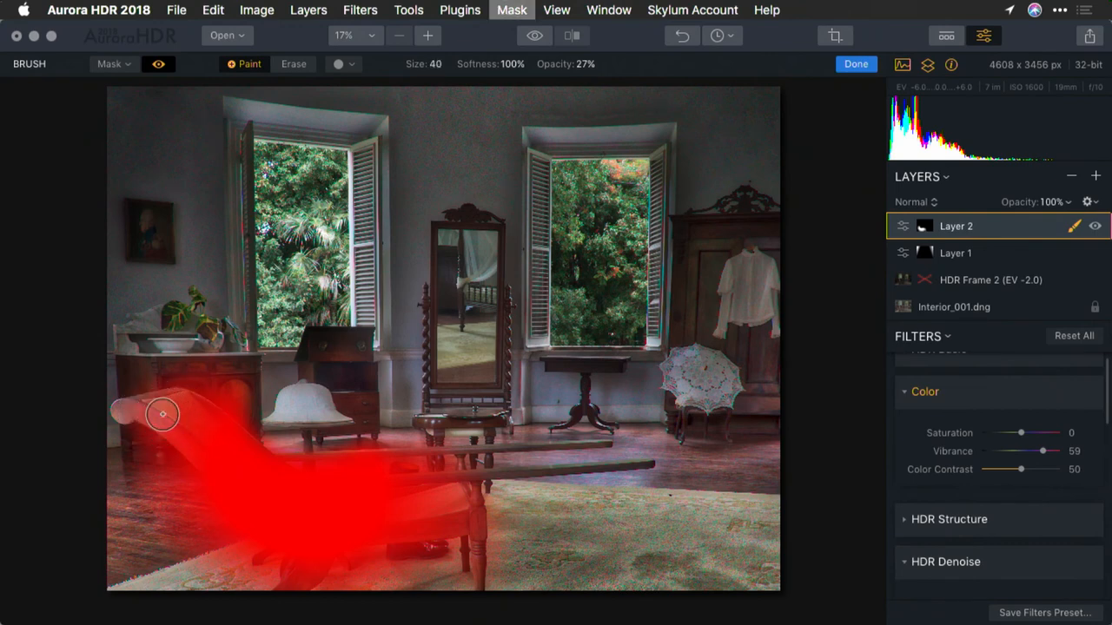
pyautogui.moveTo(123, 413); pyautogui.dragTo(221, 457)
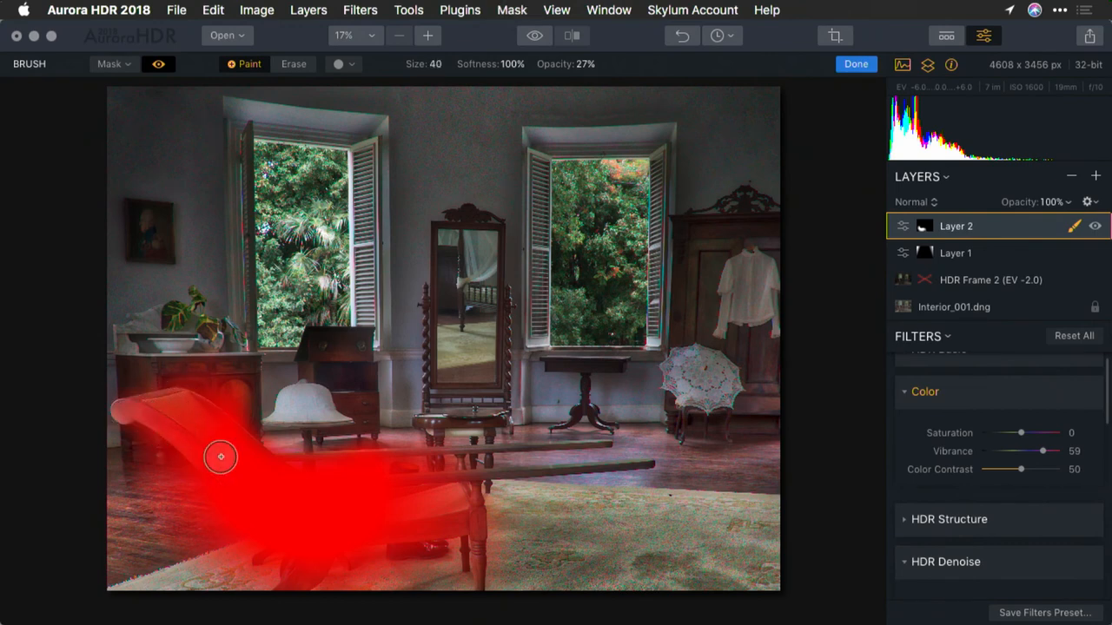
pyautogui.moveTo(124, 412)
pyautogui.mouseDown()
pyautogui.moveTo(174, 408)
pyautogui.moveTo(118, 410)
pyautogui.moveTo(184, 422)
pyautogui.mouseUp()
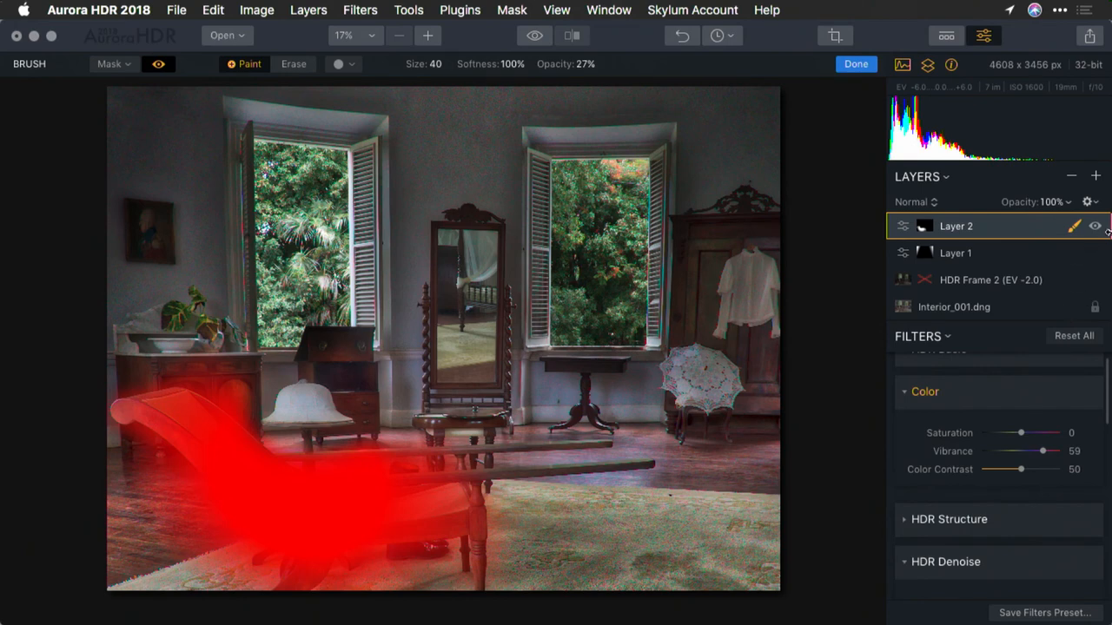
pyautogui.click(158, 65)
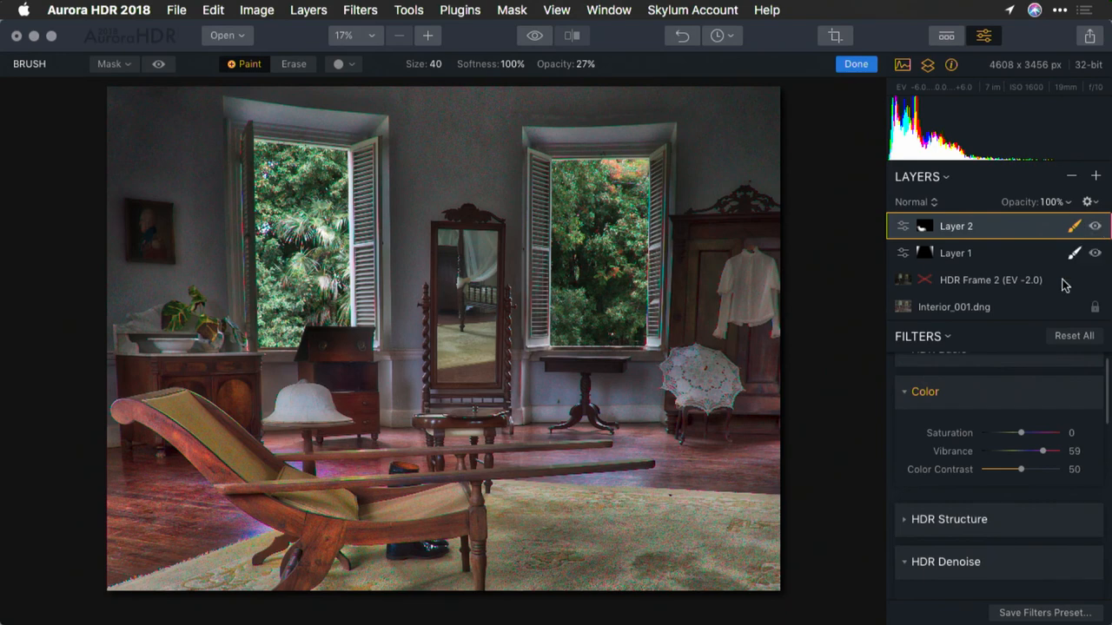
# Step: Collapse the Color filter and set Layer 2's HDR Microstructure amount to 51 on the masked chair
pyautogui.click(906, 392)
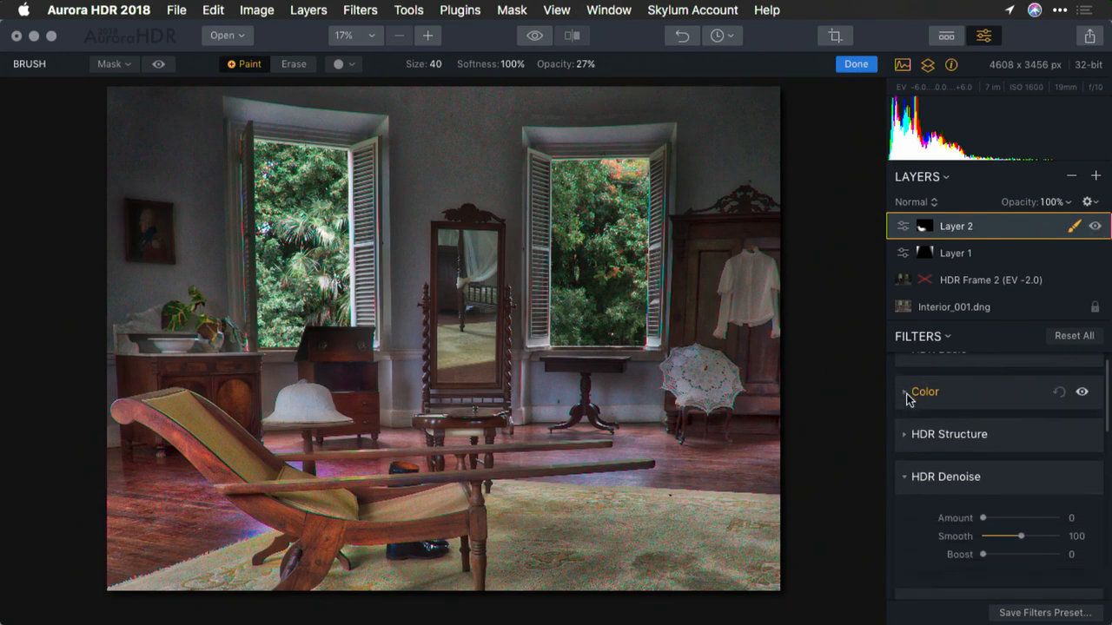
pyautogui.click(910, 437)
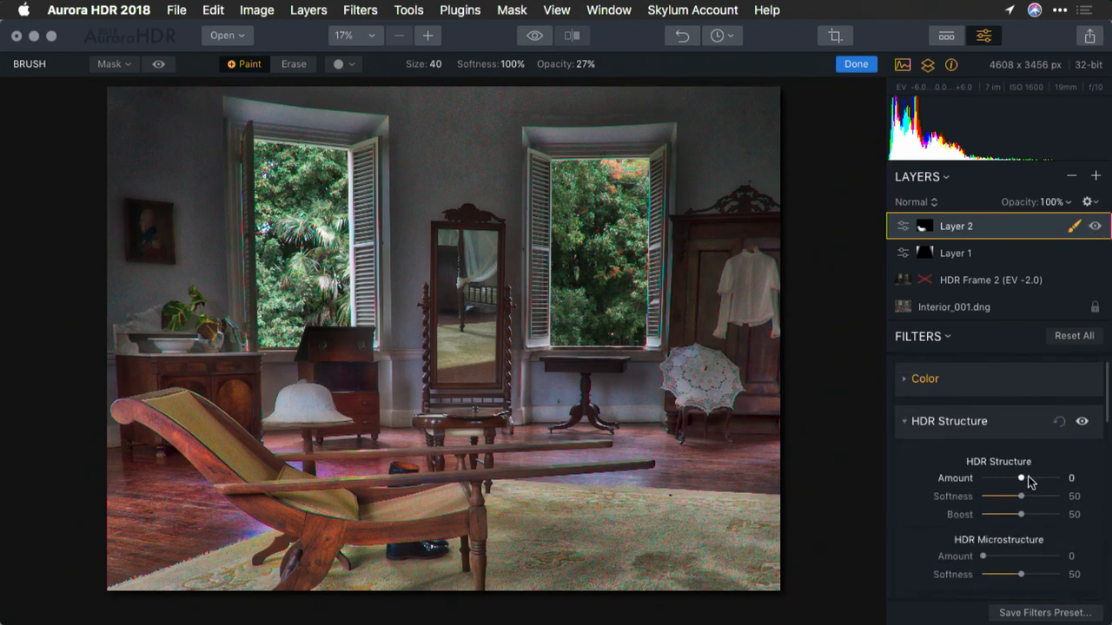
pyautogui.click(1023, 556)
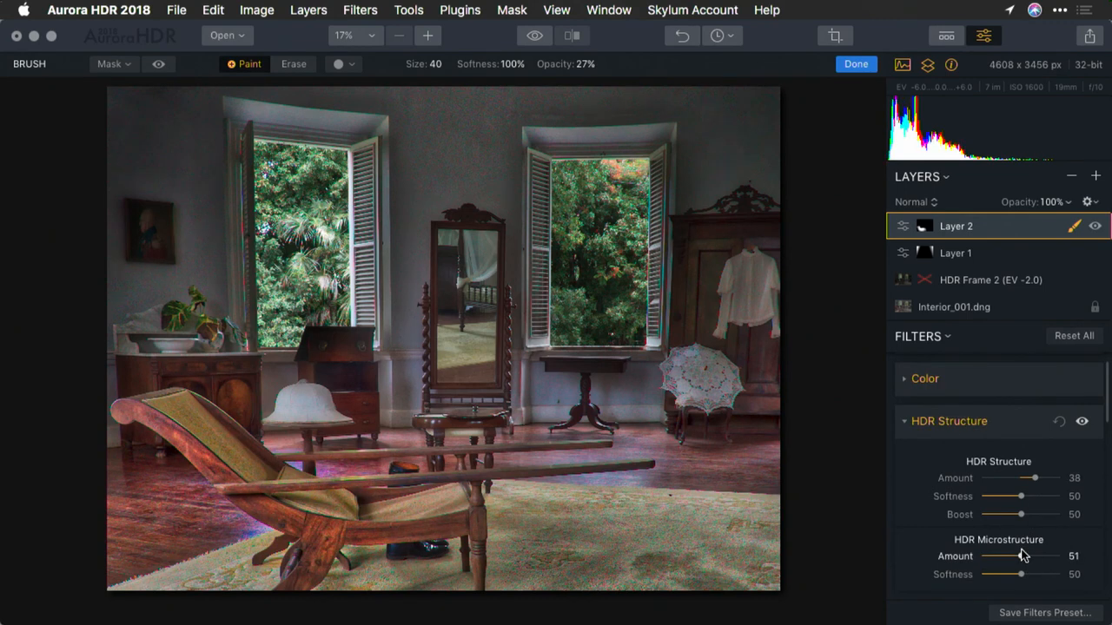